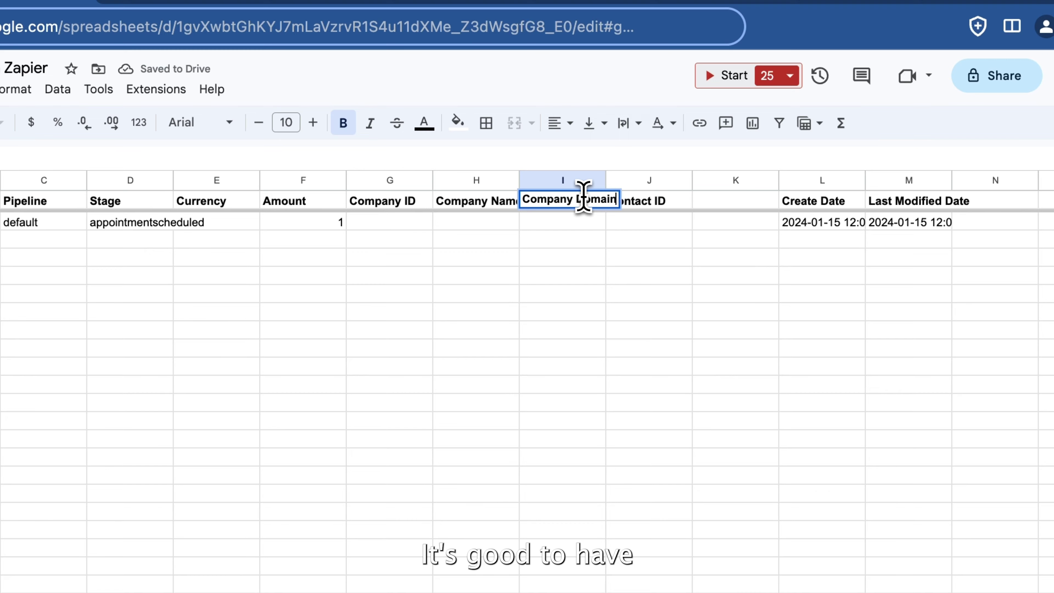
- Confirm the Company Domain header in I1 and enter the header Contact First Name in K1
key(Return)
click(655, 204)
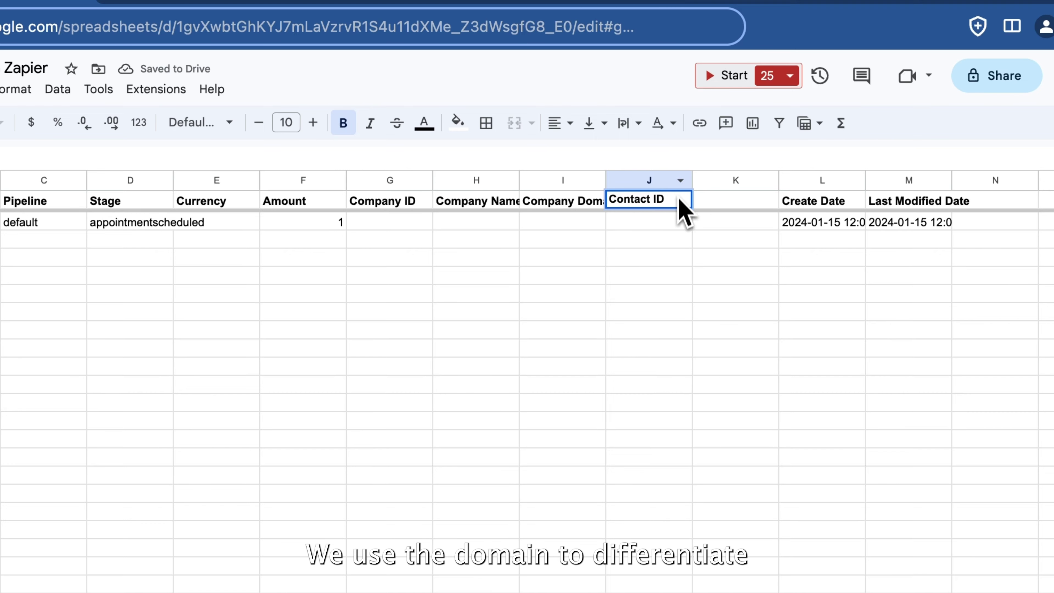
click(708, 204)
click(658, 203)
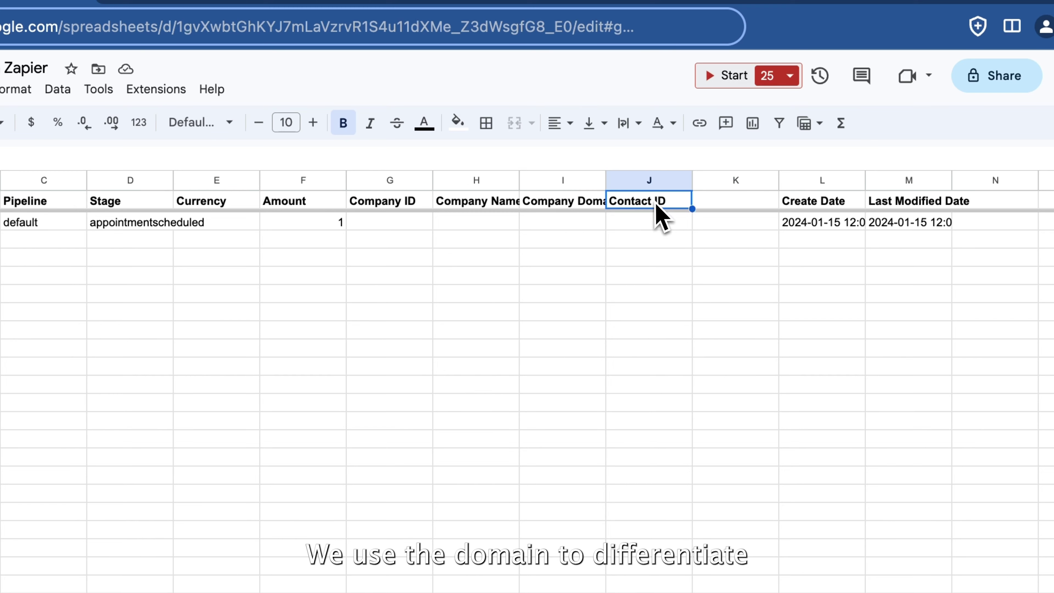
click(748, 202)
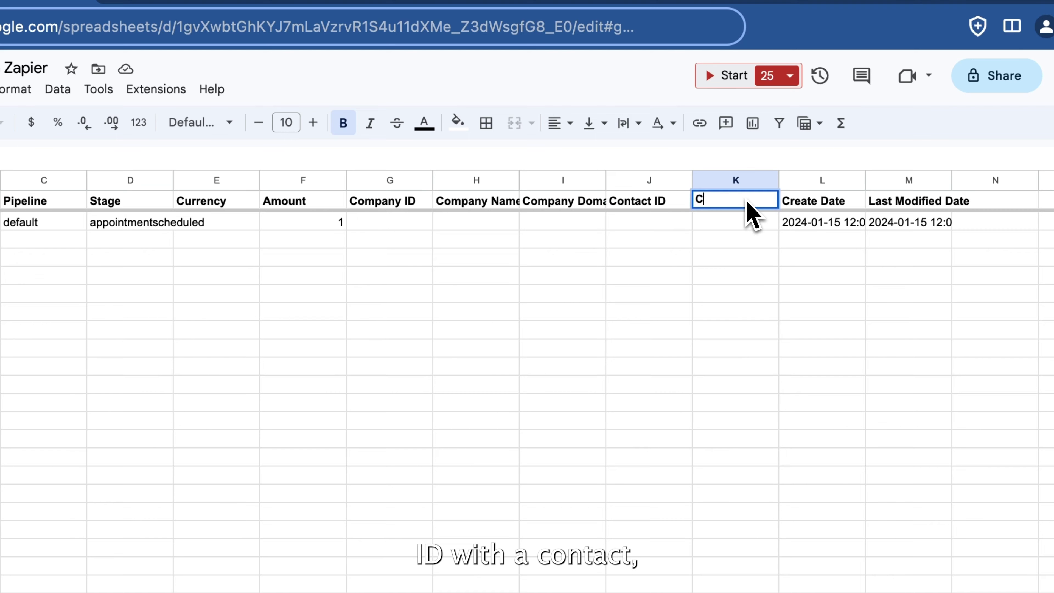
text(Contact Fir)
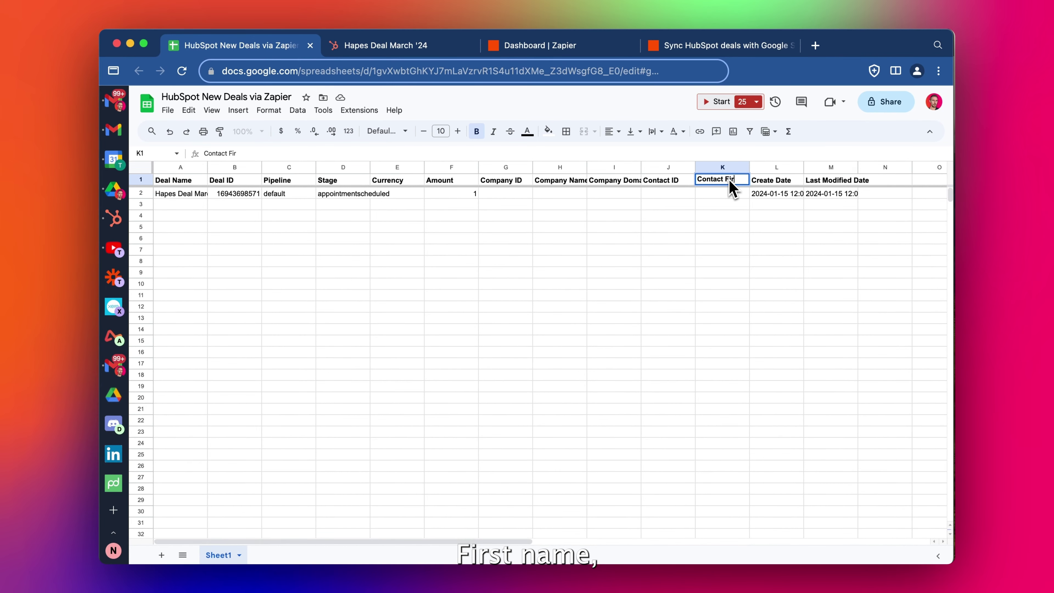
text(st Name)
key(Tab)
- Insert two columns to the right of columns J and K
click(725, 167)
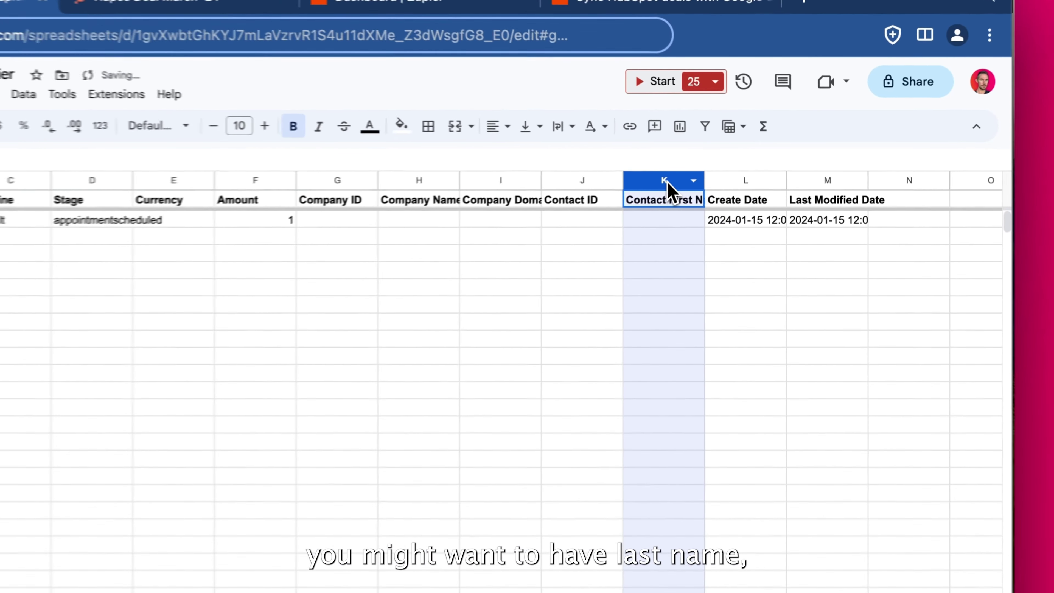
shift+click(679, 167)
right_click(708, 167)
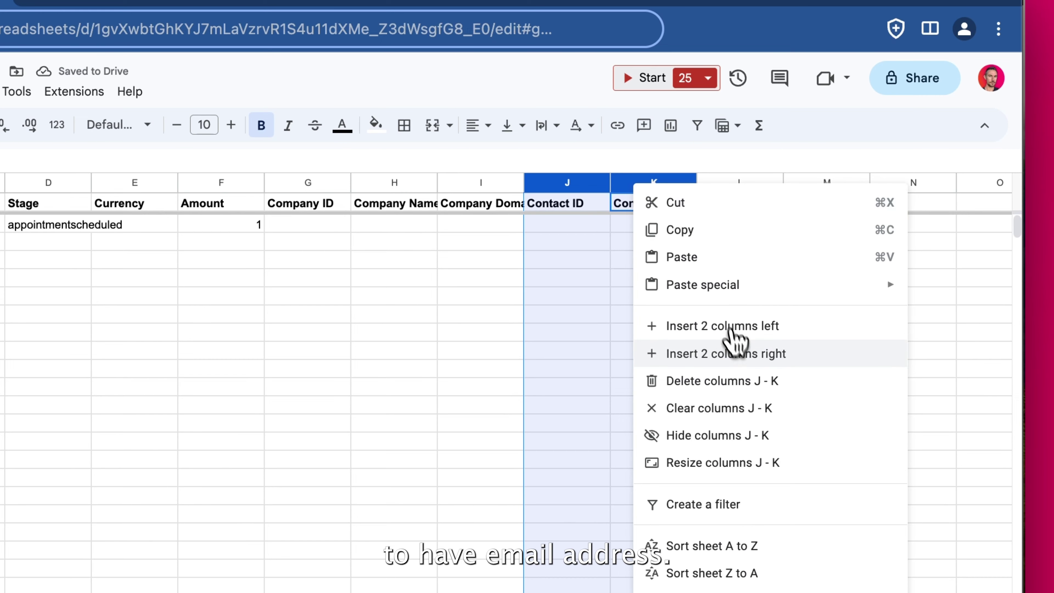
click(704, 352)
- Copy the Contact First Name header into L1 and enter the header Contact Email in M1
click(695, 277)
key(ctrl+c)
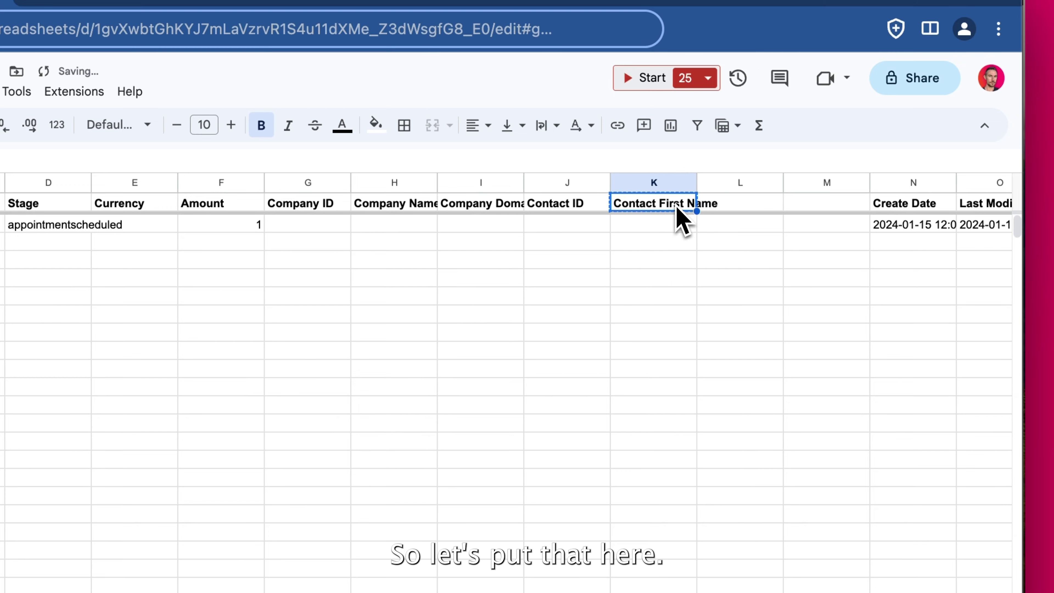
key(Right)
key(ctrl+v)
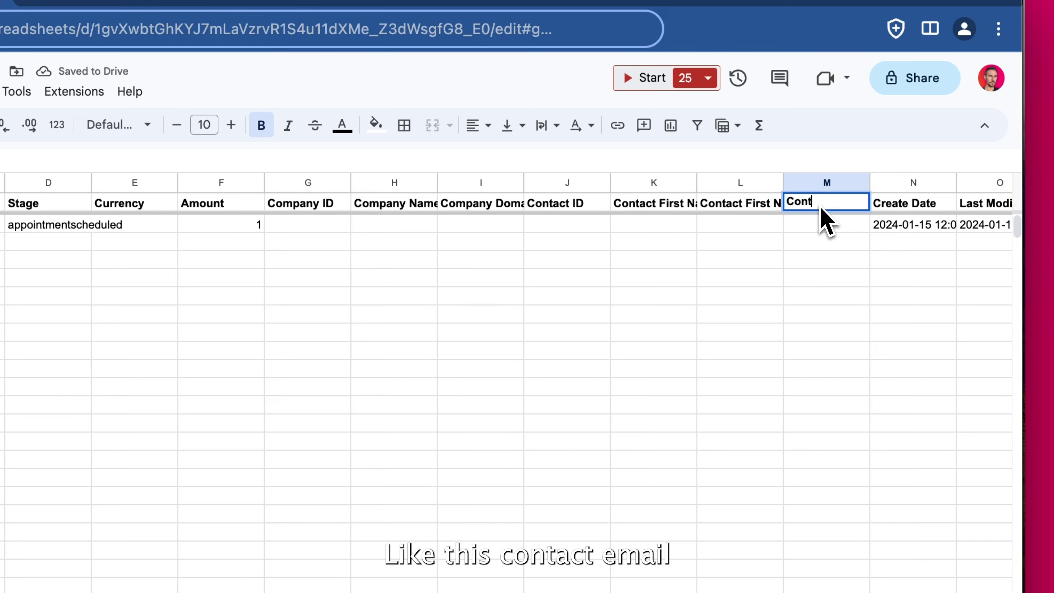
click(821, 207)
text(Contact Email)
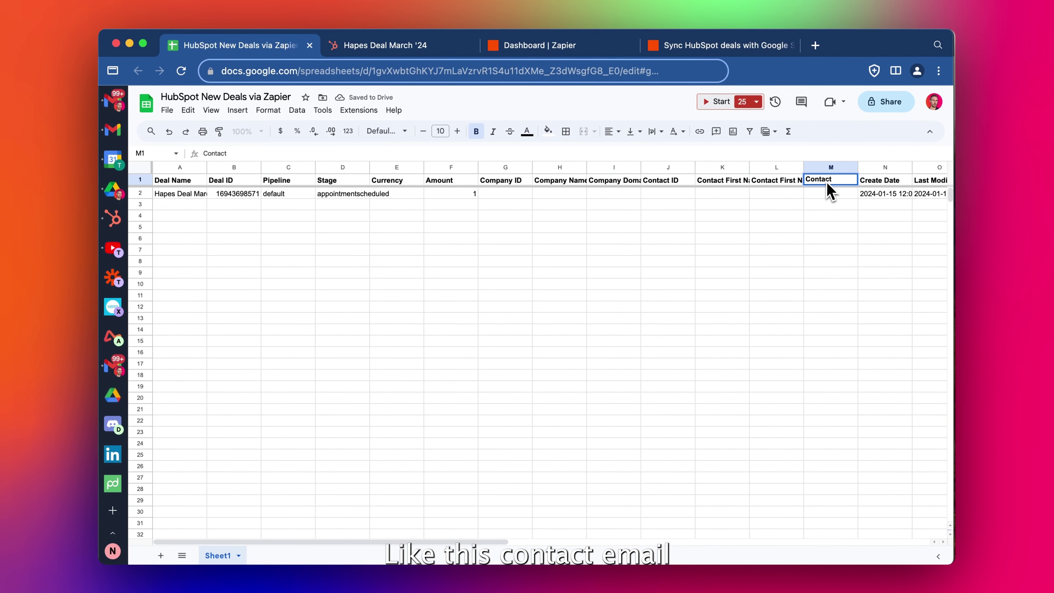
key(Return)
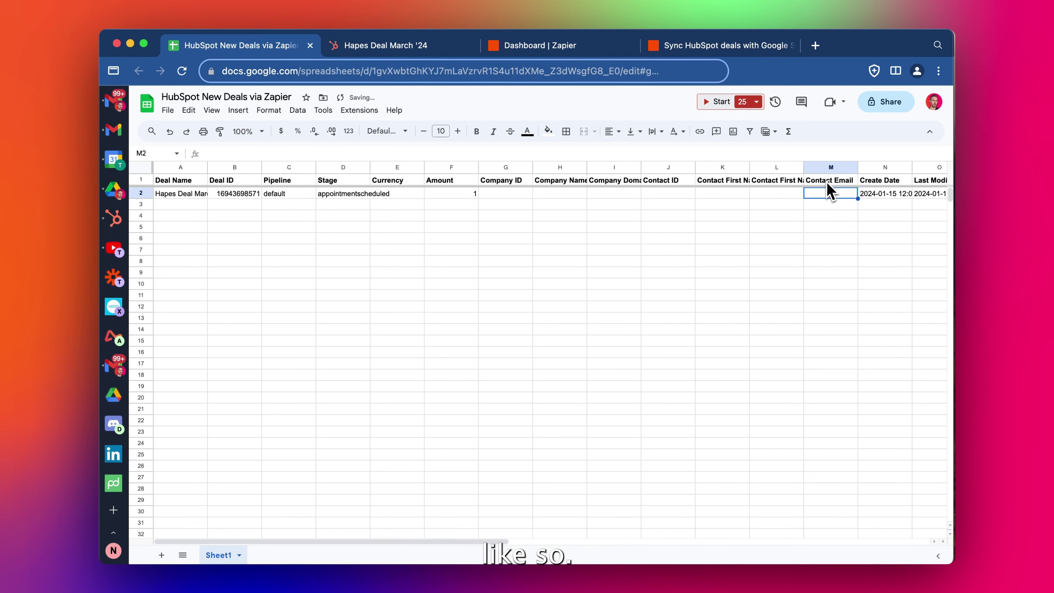
click(787, 239)
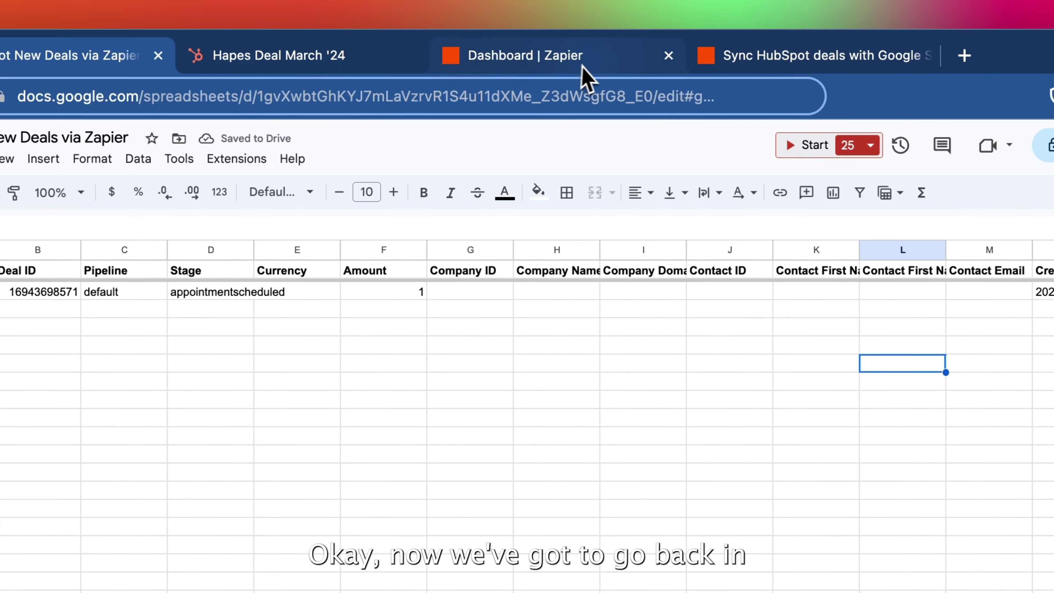
- Switch to the Zapier editor and refresh the fields of the Create Spreadsheet Row step
click(573, 62)
click(779, 60)
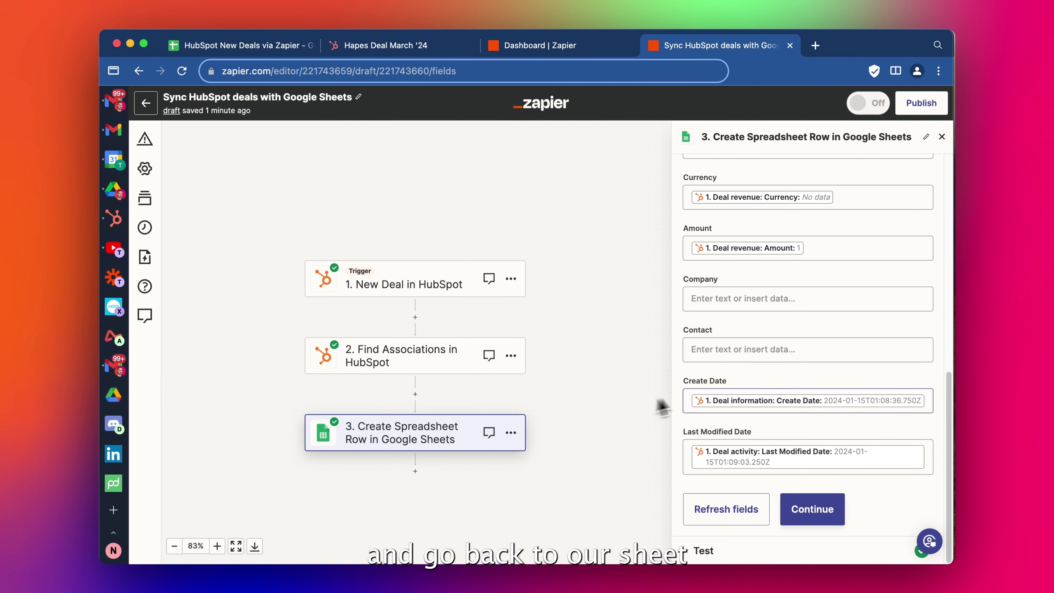
scroll(770, 395, up, 10)
scroll(776, 226, down, 10)
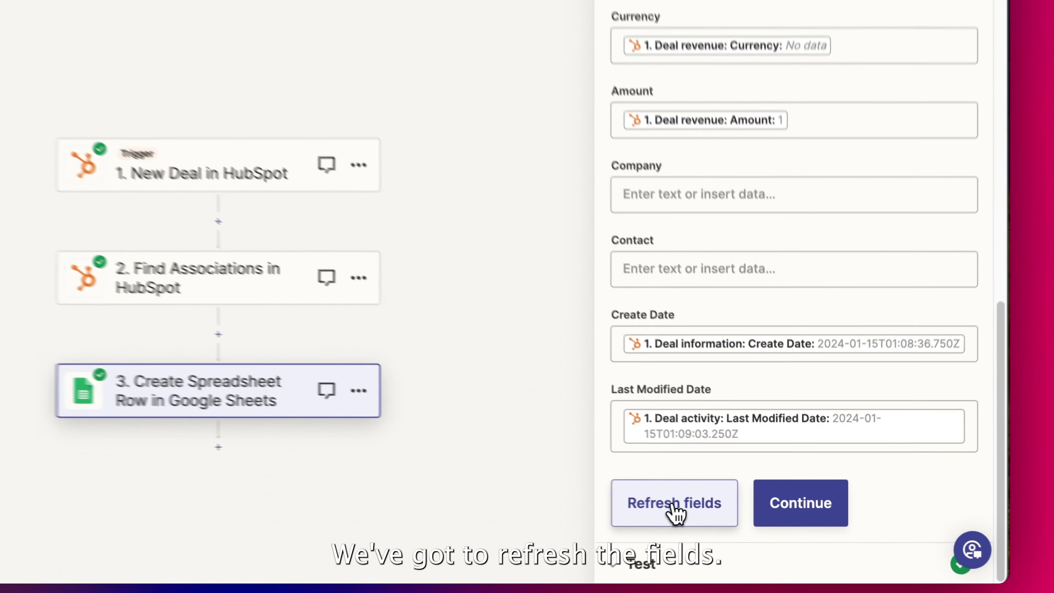
click(725, 515)
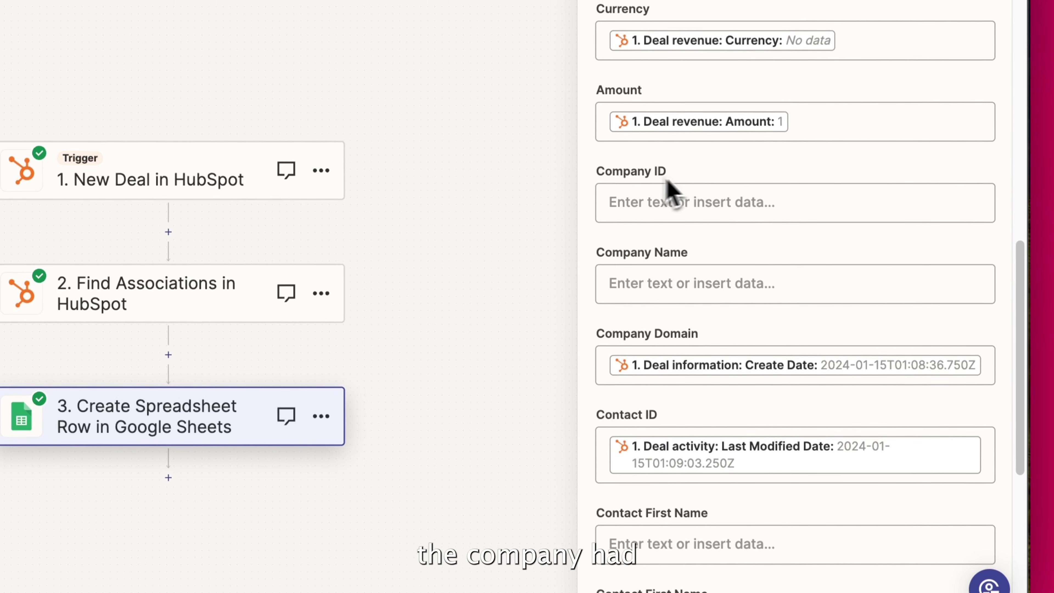
- Map the Company ID field to the Deal To Company value from the Find Associations step
click(709, 179)
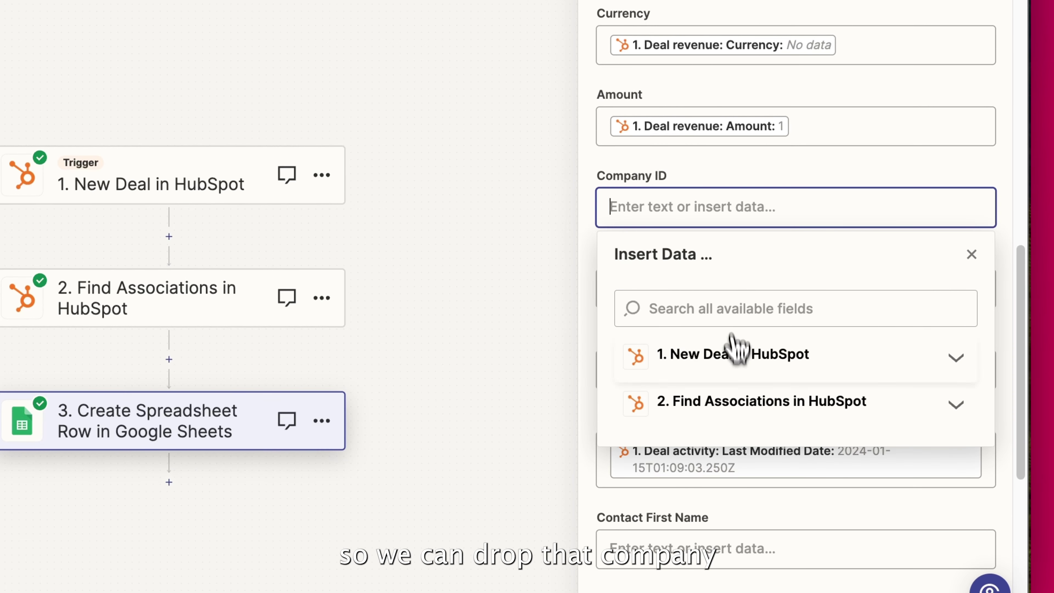
click(731, 401)
scroll(731, 405, down, 3)
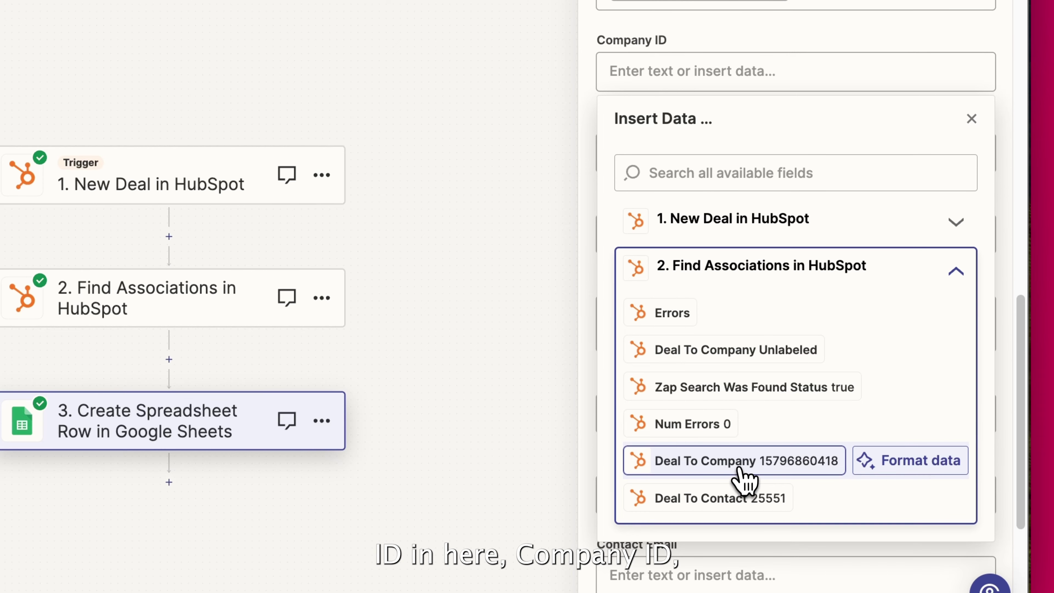
click(745, 480)
click(788, 44)
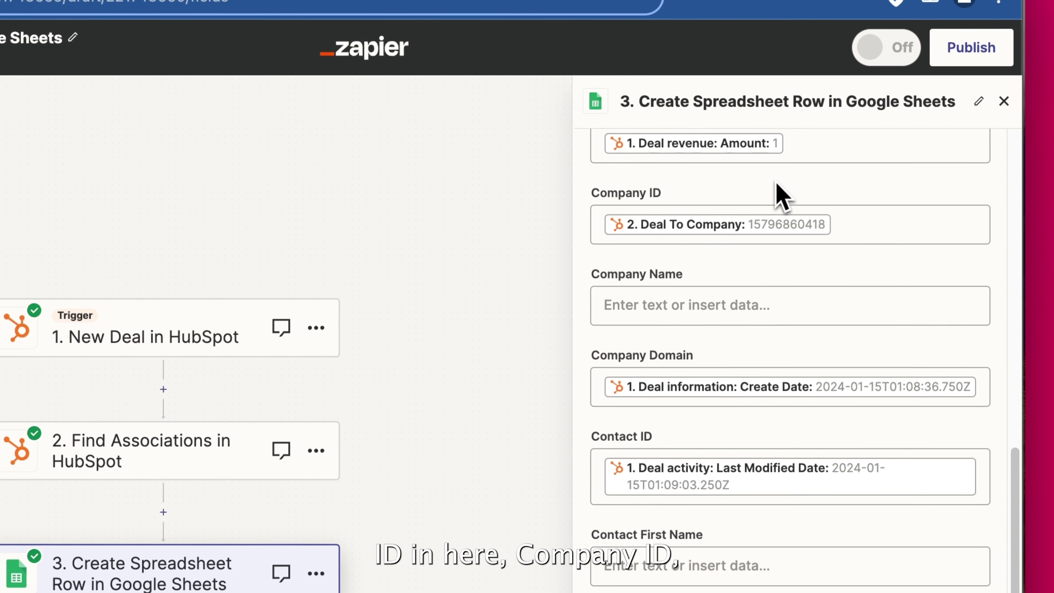
- Move the deal's Create Date mapping from the Company Domain field to the Create Date field
scroll(781, 195, down, 5)
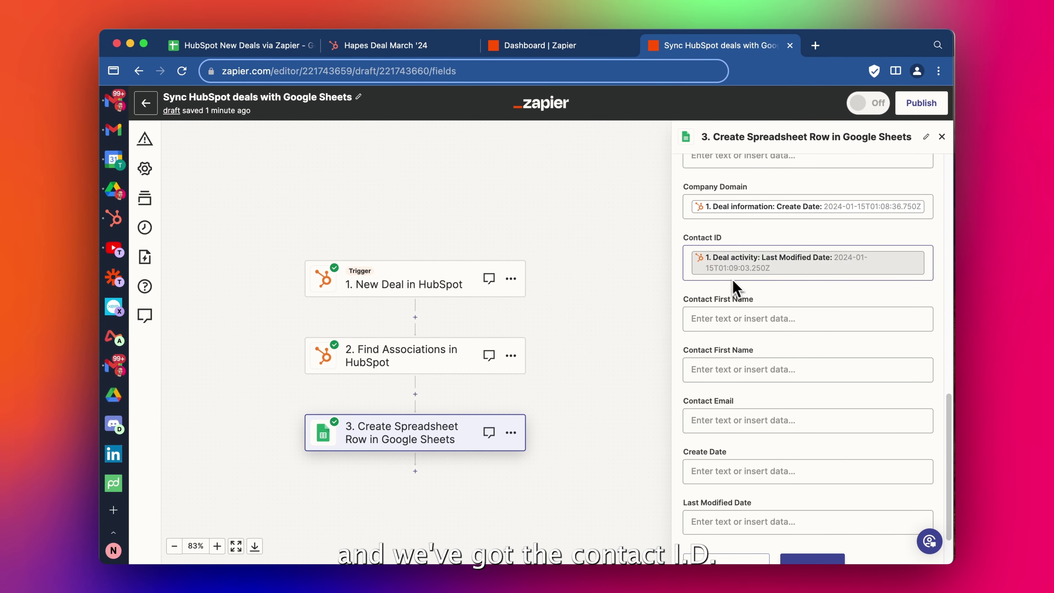
scroll(784, 241, up, 3)
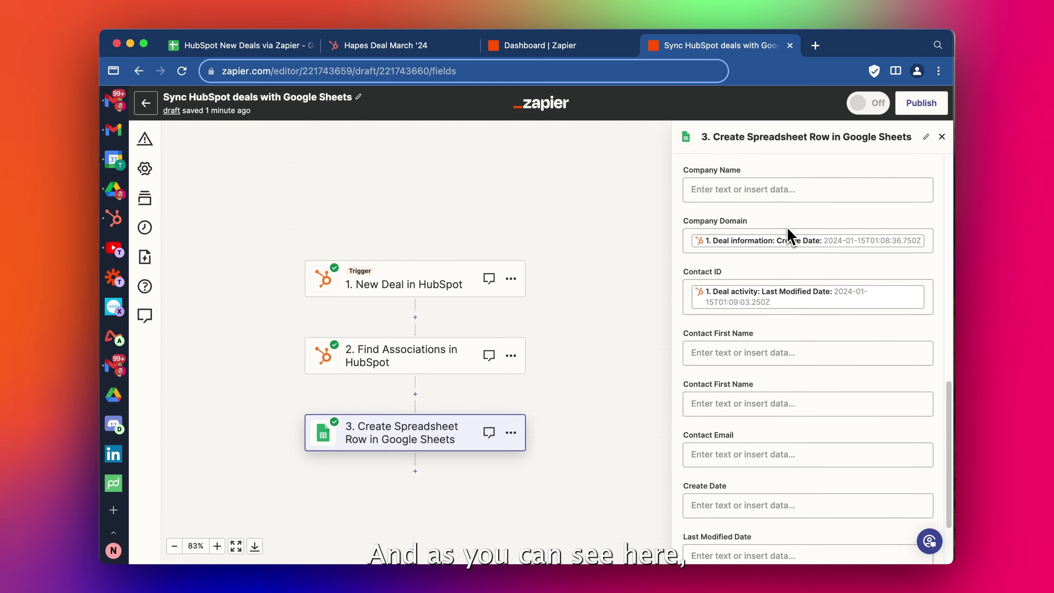
scroll(760, 205, up, 2)
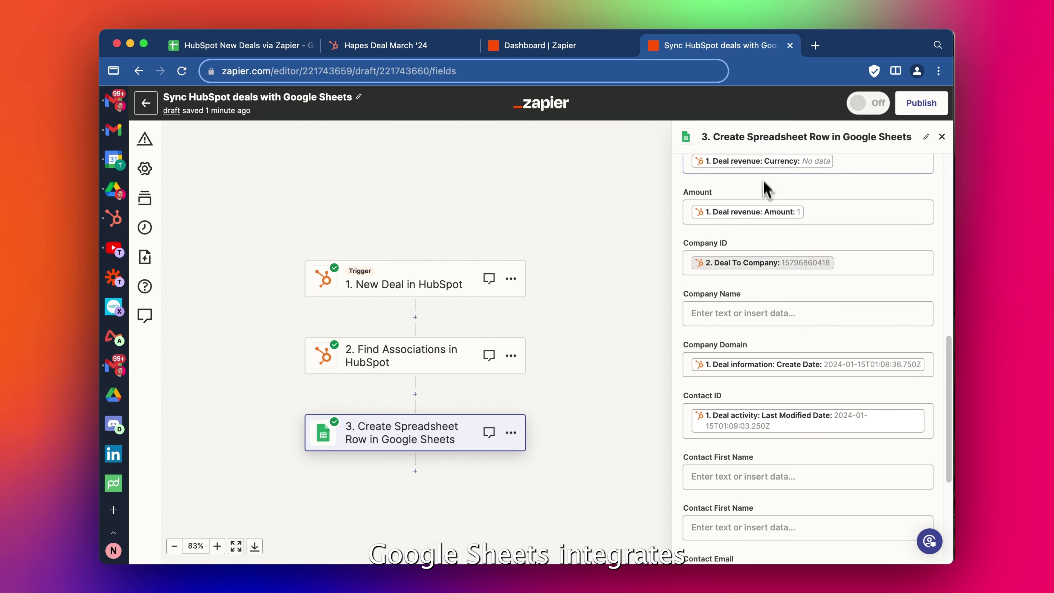
scroll(891, 389, down, 2)
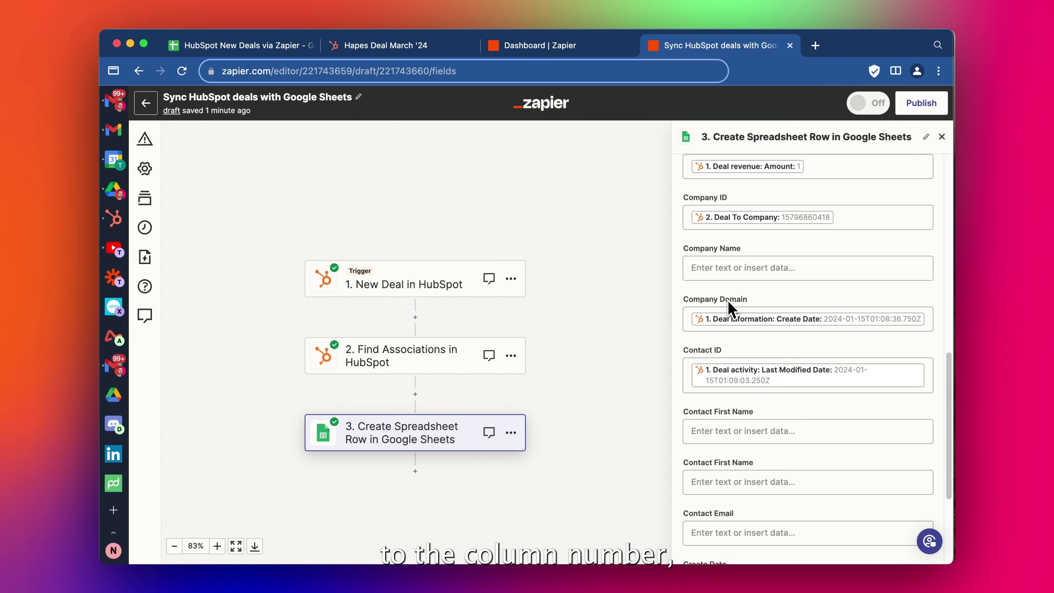
click(931, 317)
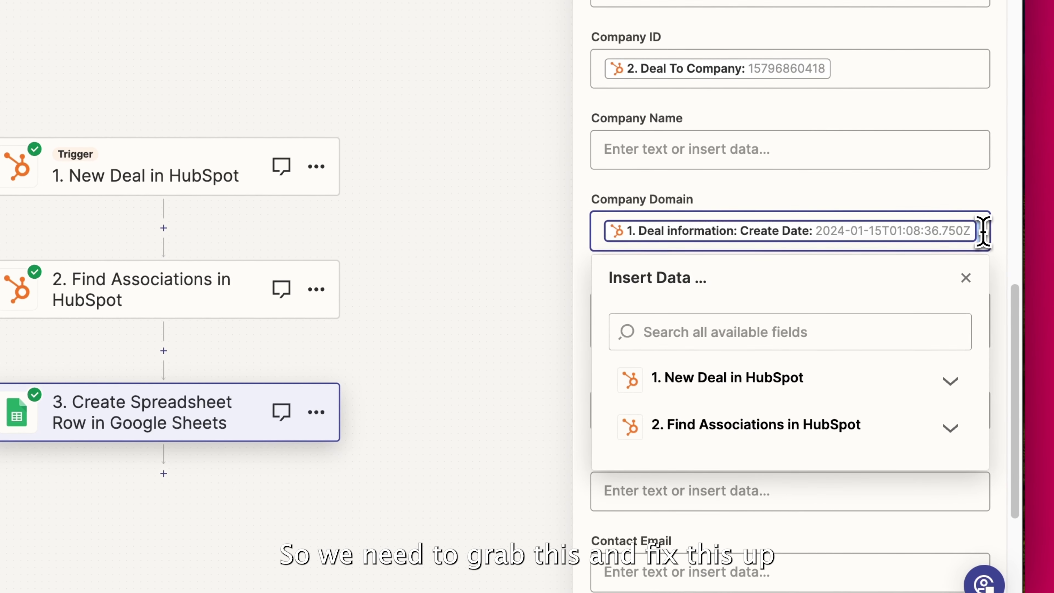
key(BackSpace)
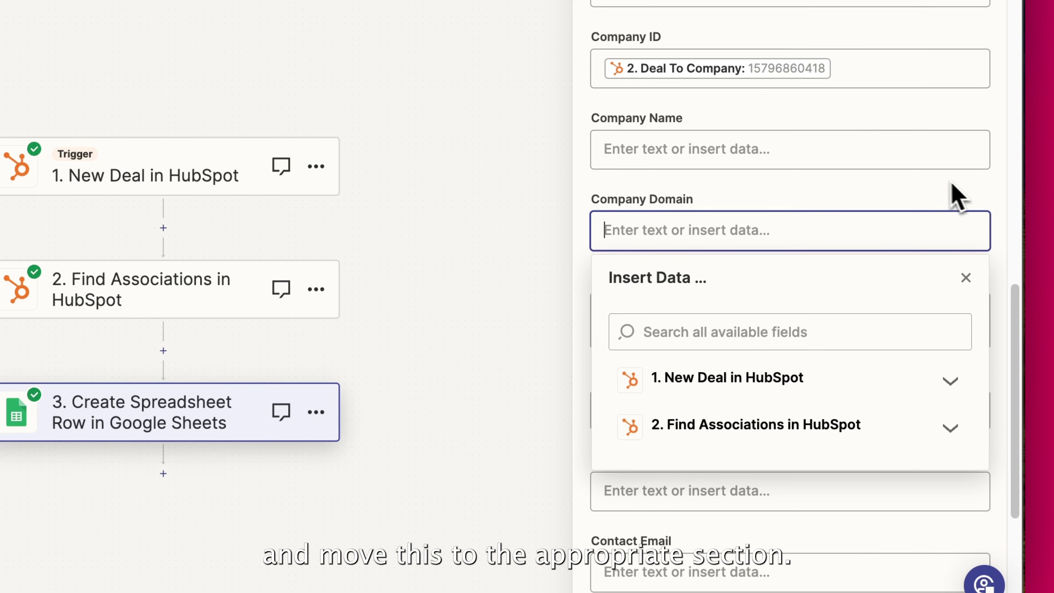
scroll(911, 203, down, 2)
click(871, 452)
scroll(837, 465, down, 3)
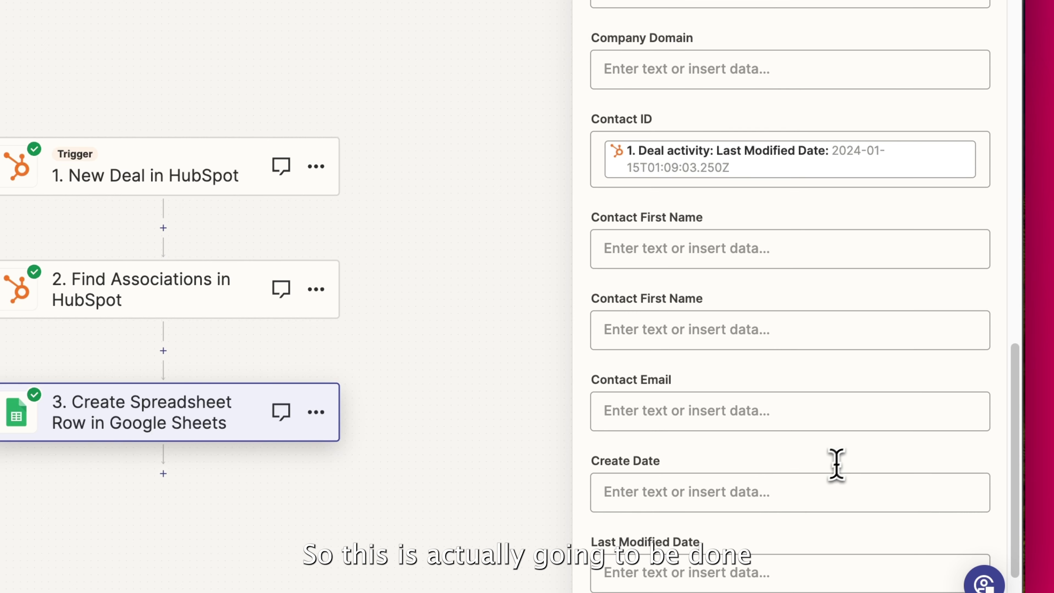
click(779, 492)
text(1. Deal information: Create Date: 2024-01-15T01:08:36.750Z)
scroll(875, 299, up, 1)
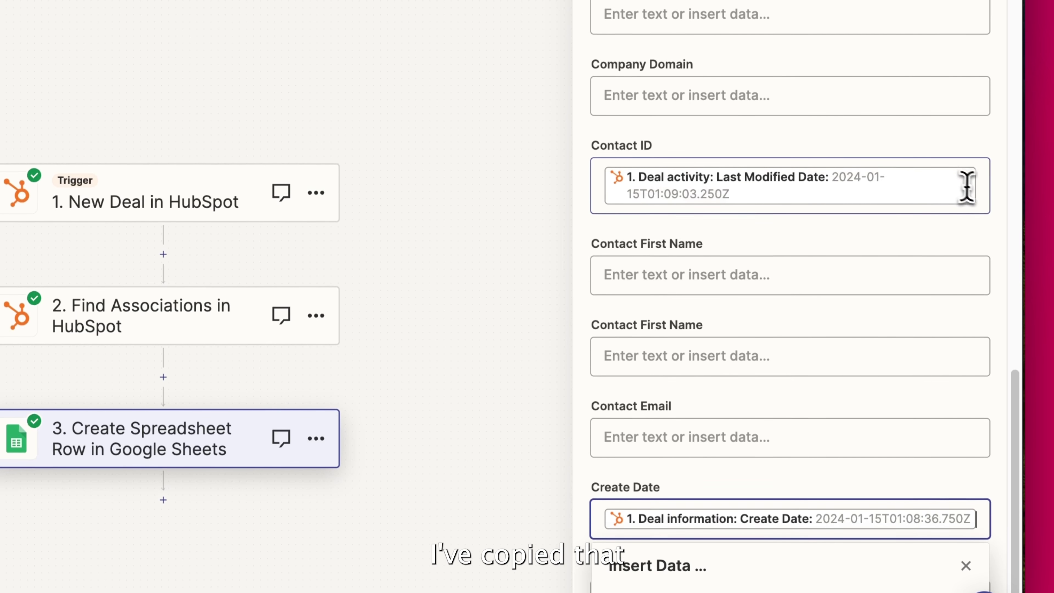
- Move the deal's Last Modified Date mapping from the Contact ID field to the Last Modified Date field
click(967, 187)
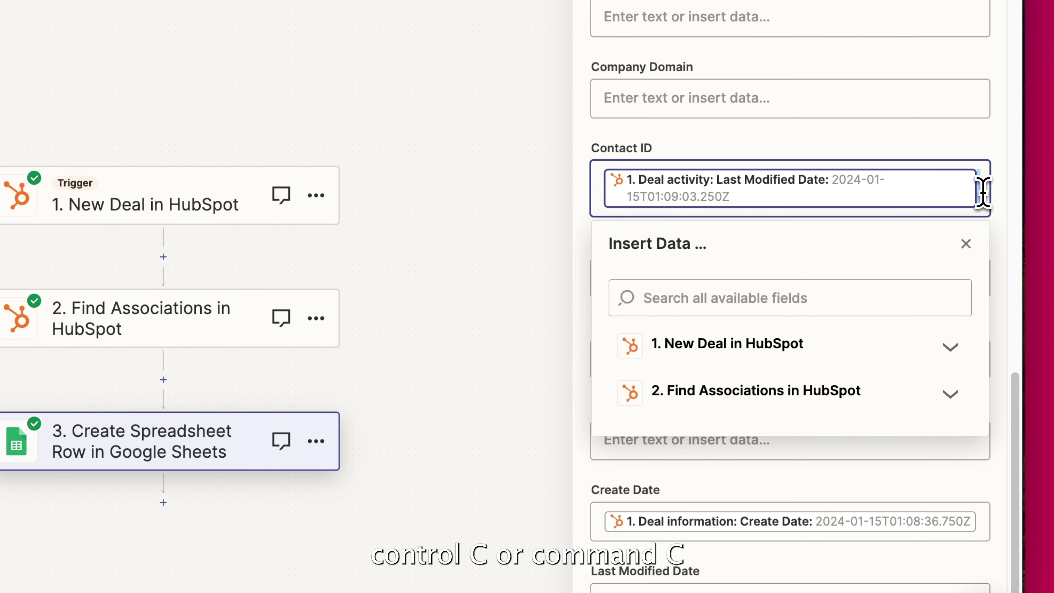
scroll(803, 499, down, 3)
click(787, 489)
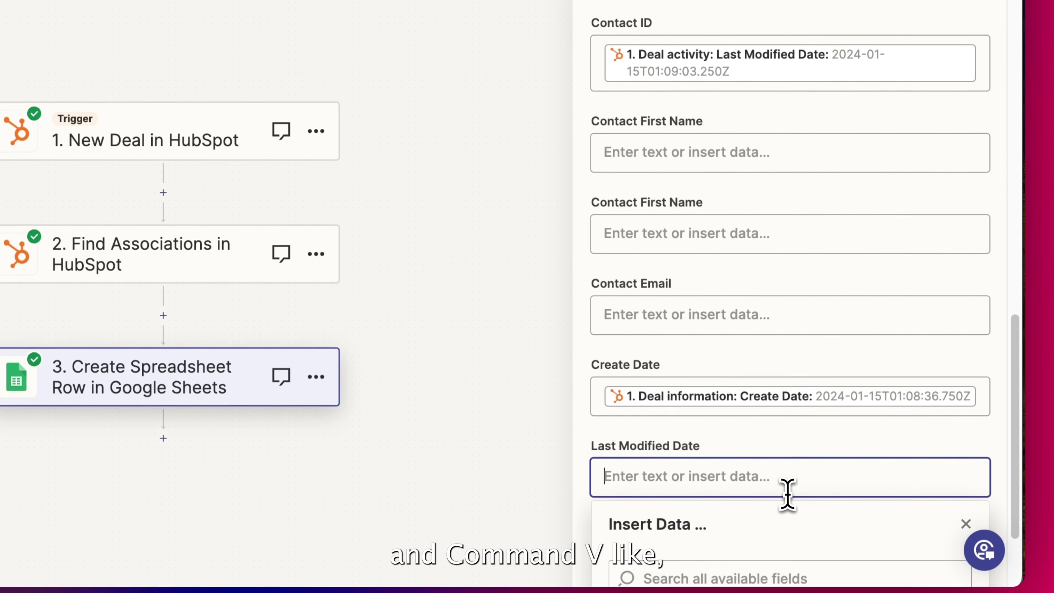
key(super+v)
scroll(872, 249, up, 3)
click(980, 189)
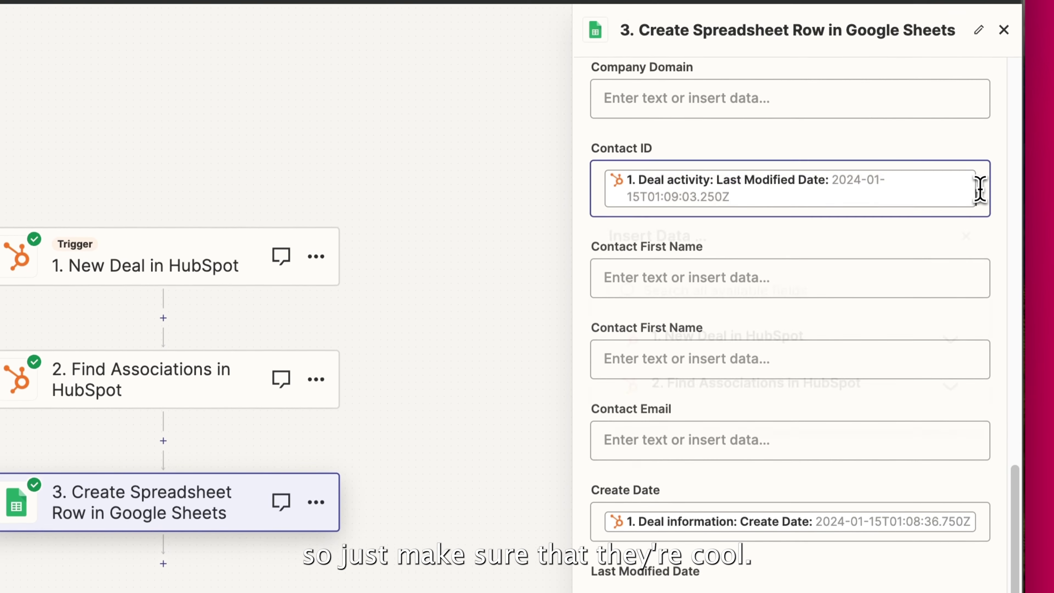
key(BackSpace)
- Map the Contact ID field to the Deal To Contact value from the Find Associations step
scroll(913, 164, up, 5)
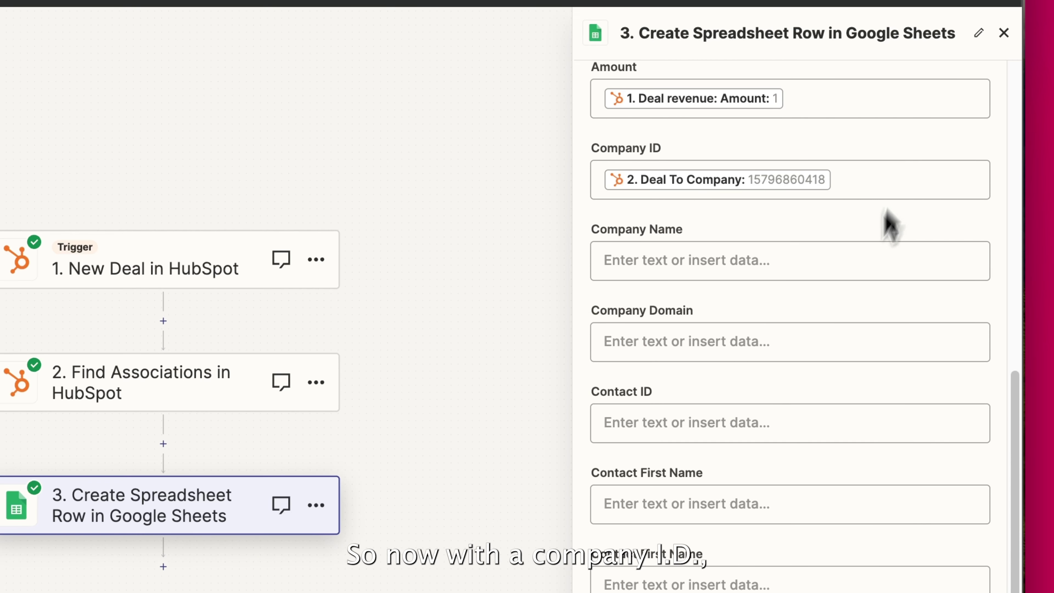
click(702, 430)
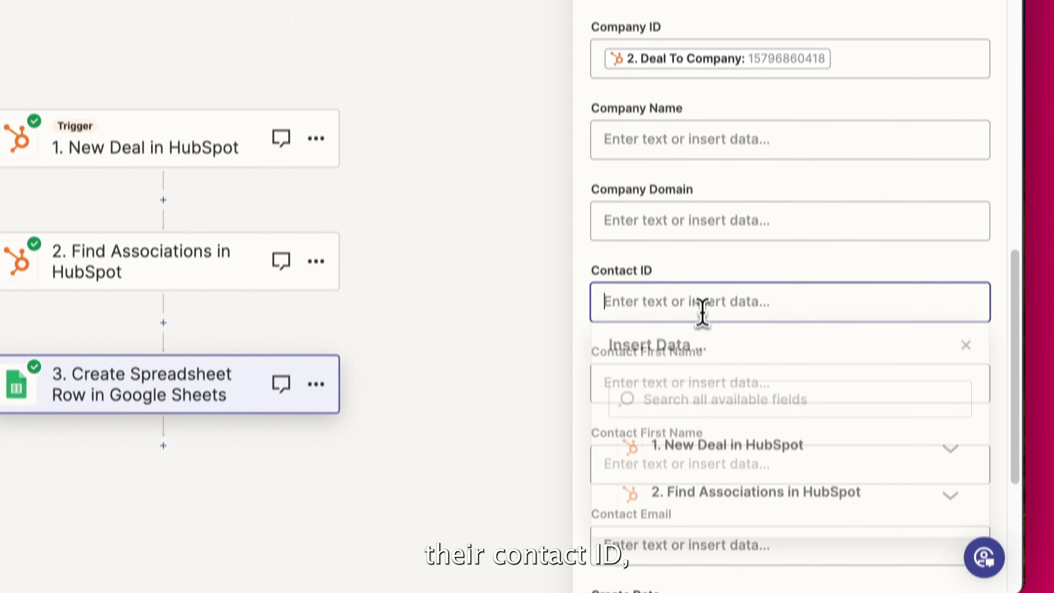
double_click(749, 493)
click(749, 494)
scroll(749, 494, down, 5)
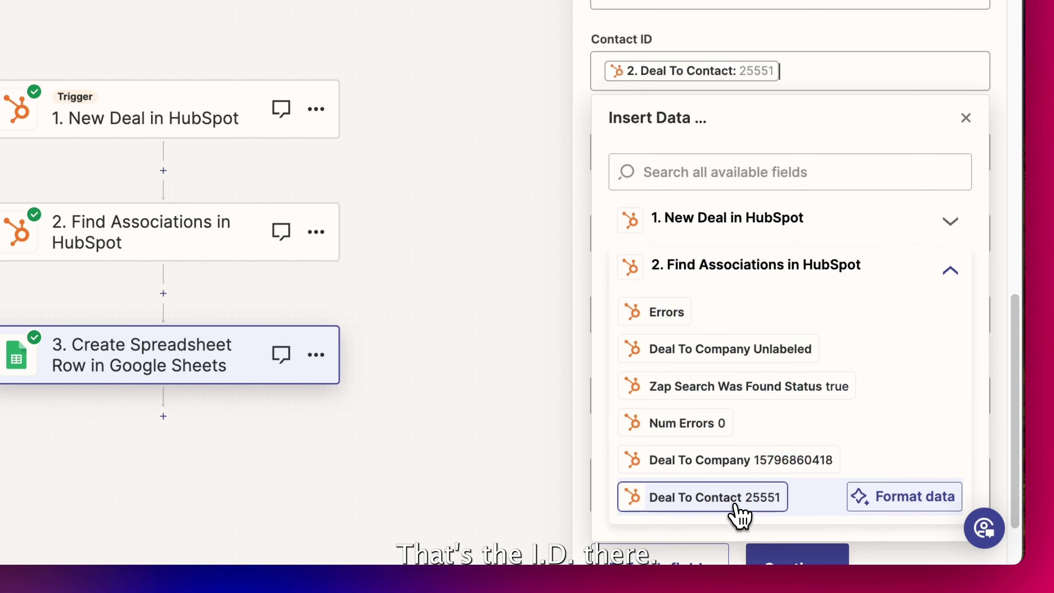
click(847, 39)
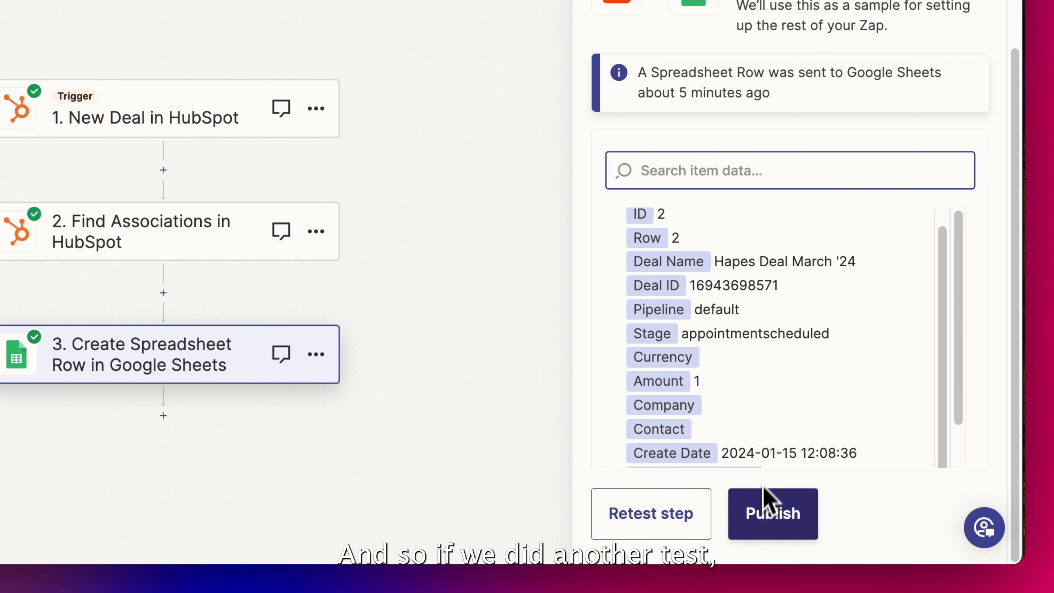
- Retest the Create Spreadsheet Row step and check the new row's Company ID in the Google Sheets spreadsheet
click(685, 518)
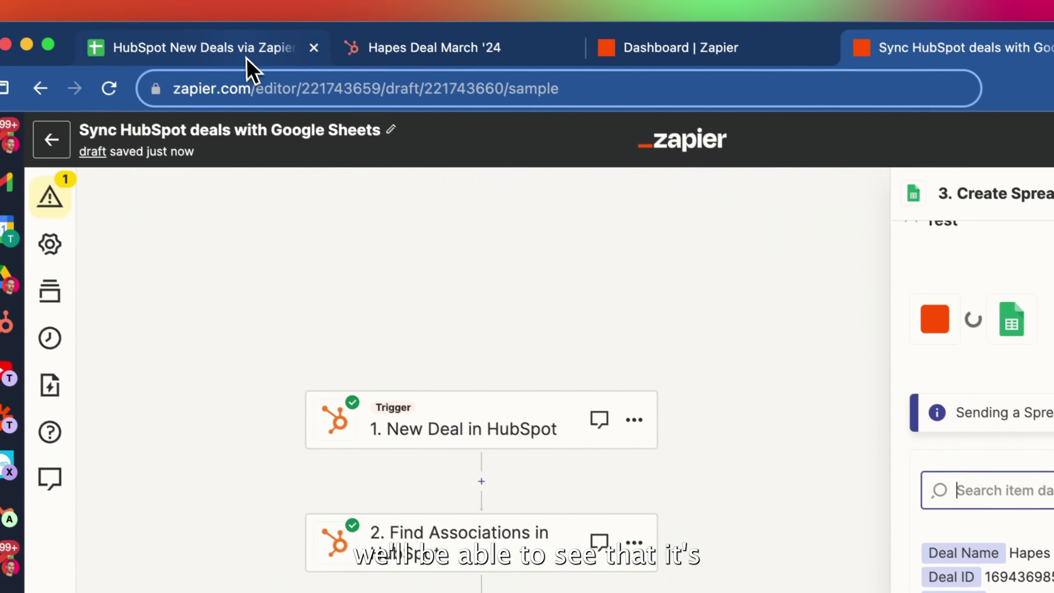
click(245, 56)
click(112, 299)
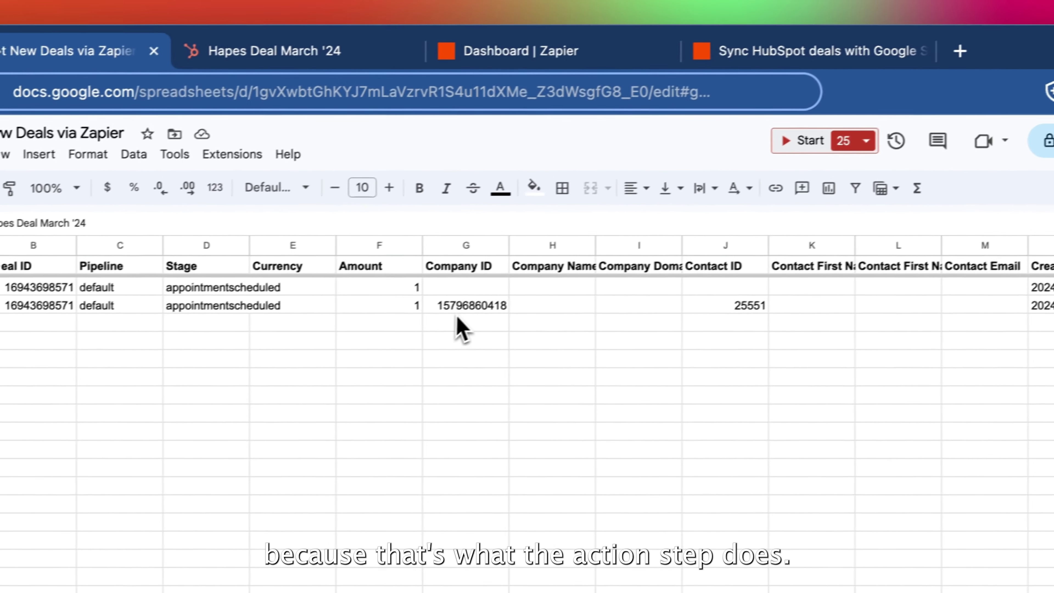
click(644, 304)
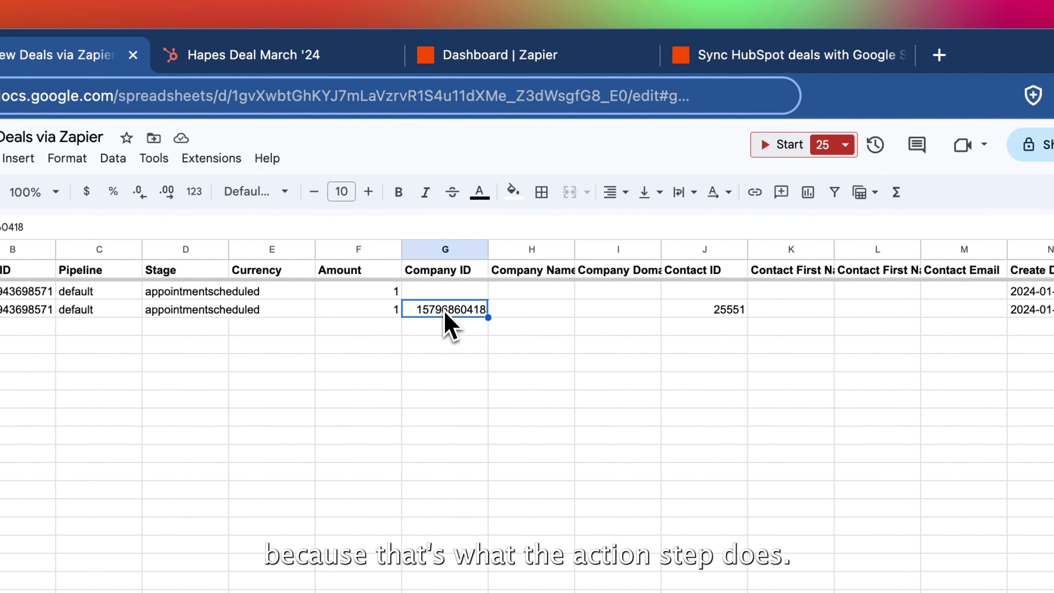
- Check the new row's Contact ID and insert a HubSpot action after the Find Associations step in the Zapier editor
click(730, 315)
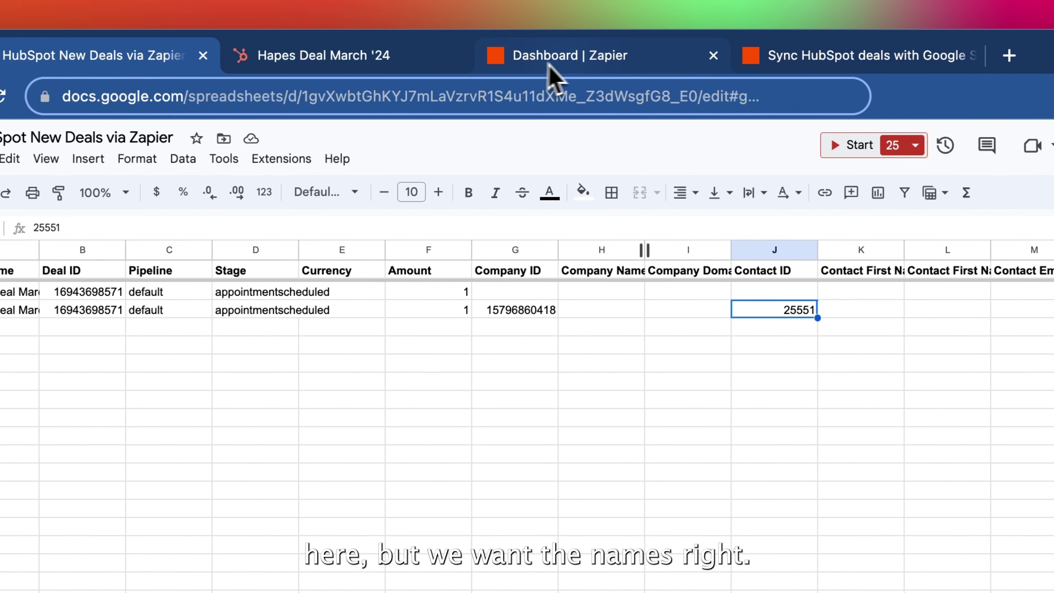
click(860, 58)
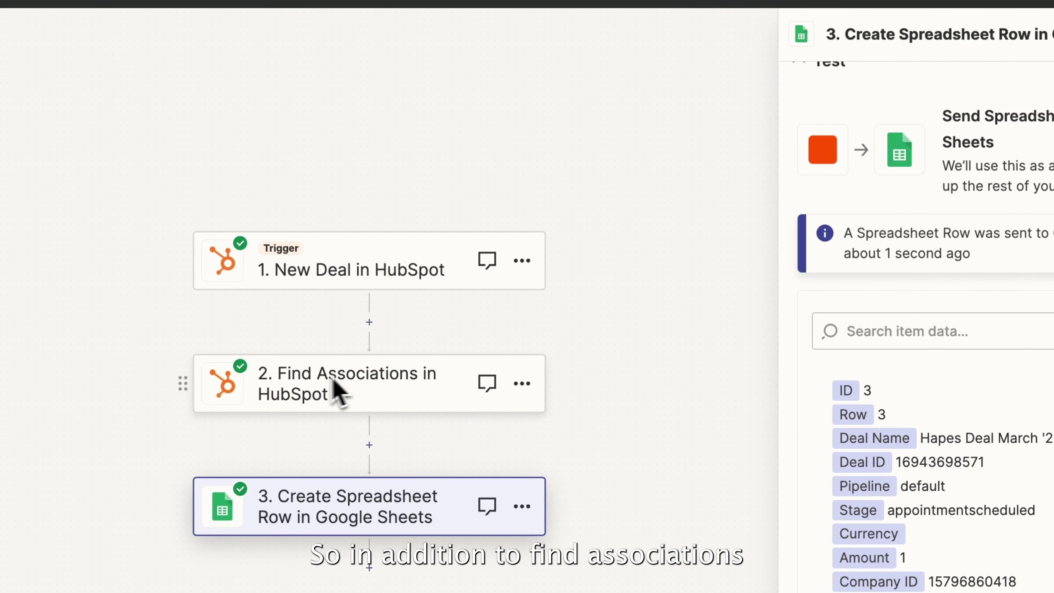
click(370, 443)
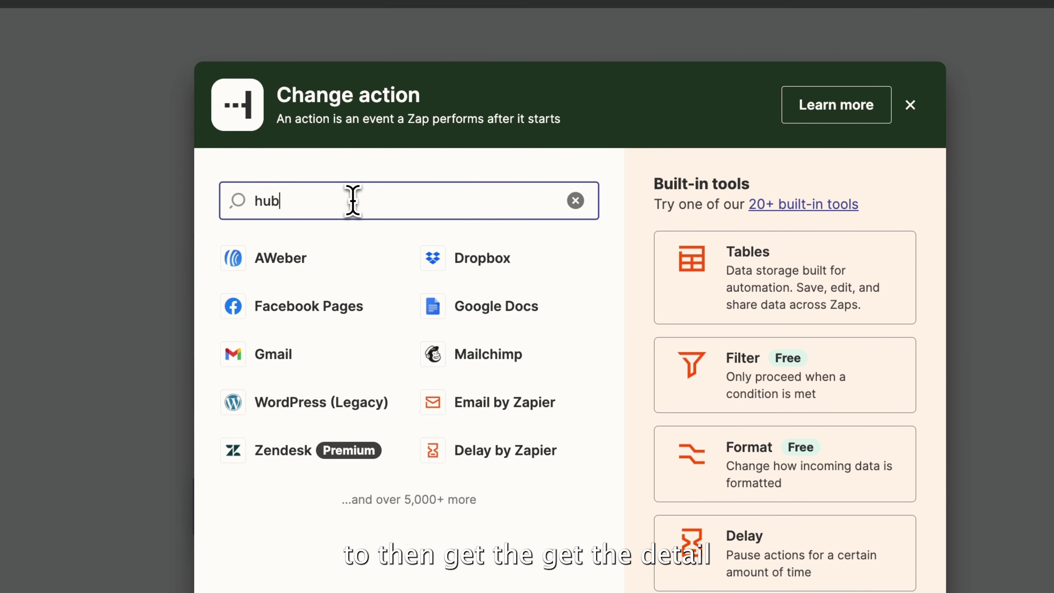
text(hubs)
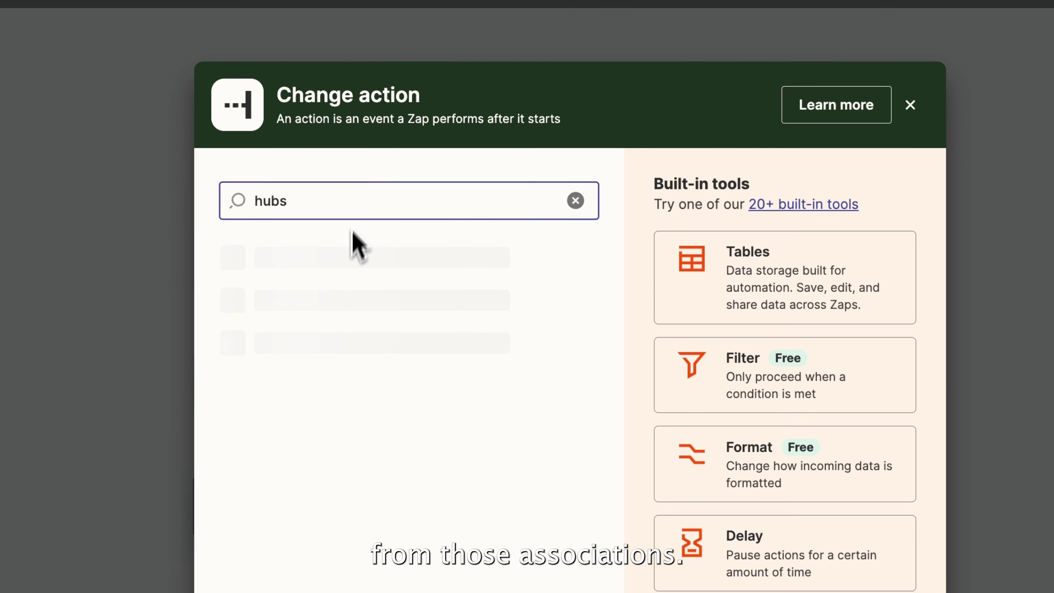
click(315, 374)
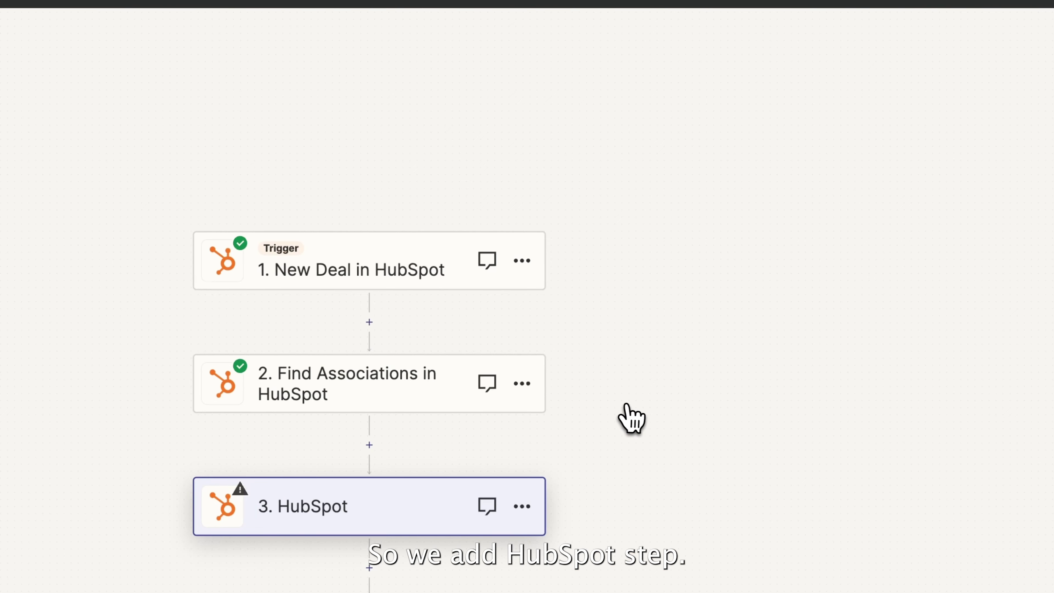
- Set the new HubSpot step's event to Get Contact and keep the connected HubSpot account
click(896, 233)
text(cont)
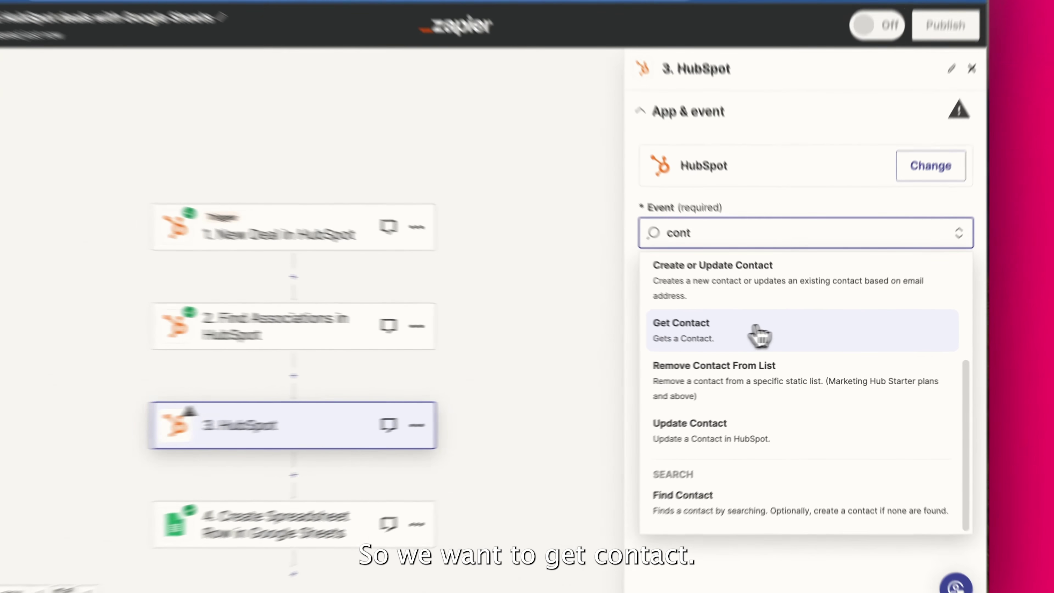
click(677, 340)
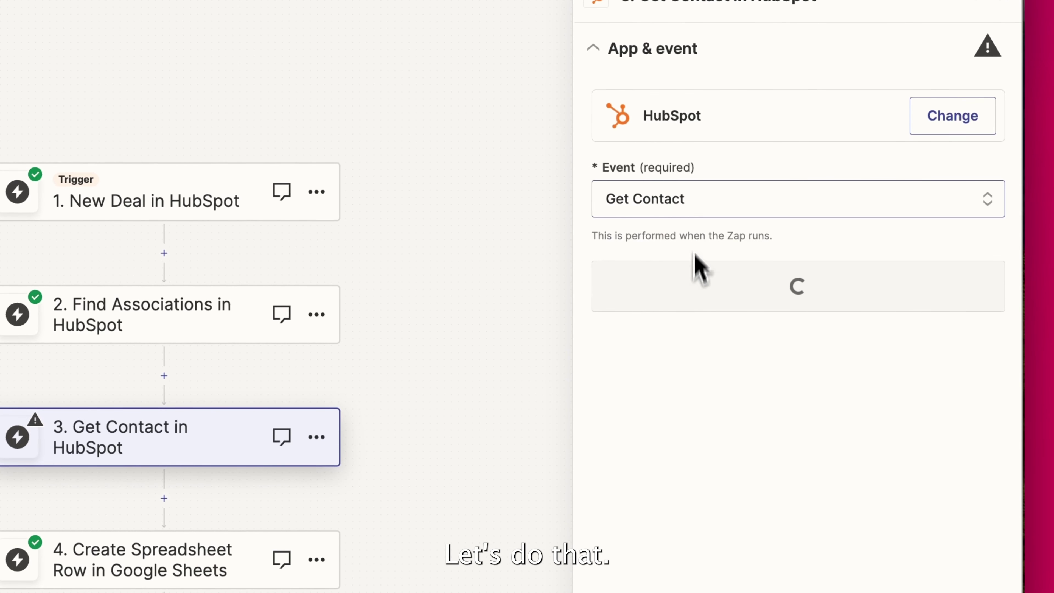
click(760, 275)
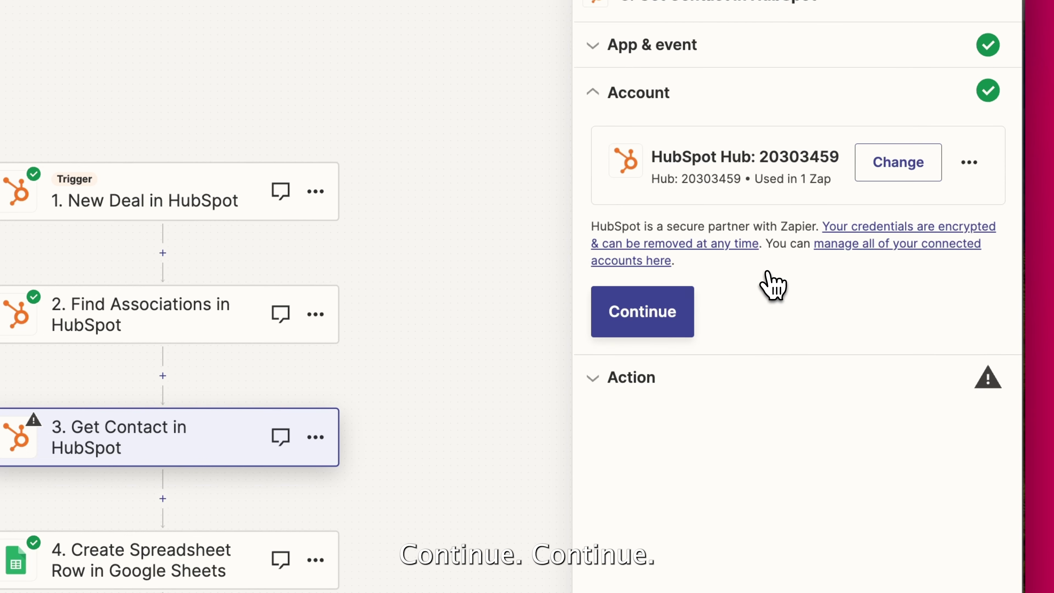
click(690, 318)
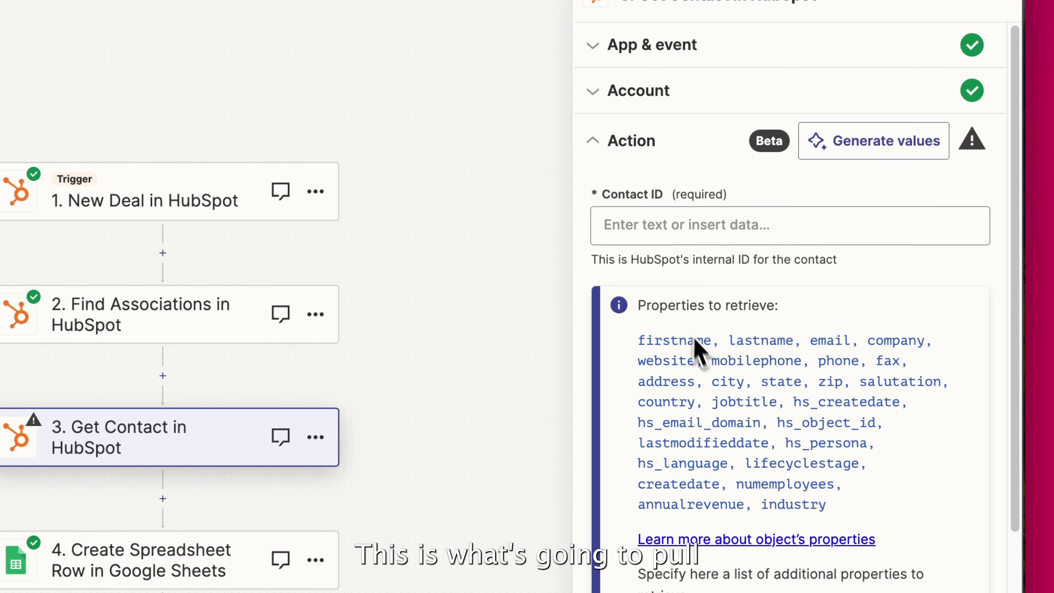
- Examine the contact properties the Get Contact step retrieves, from first name, last name and email to company
drag(655, 341, 750, 349)
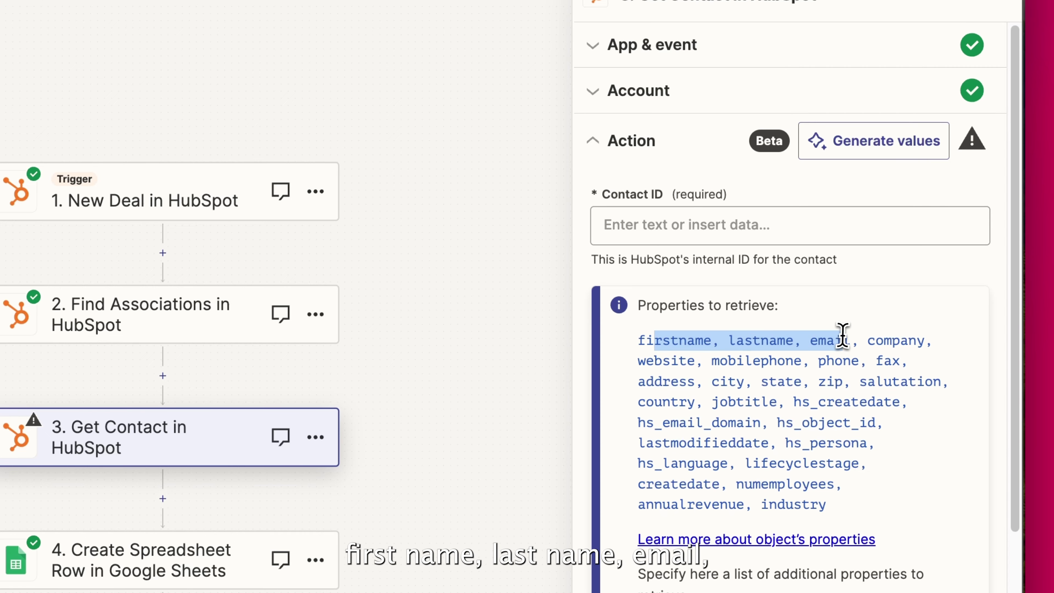
click(891, 344)
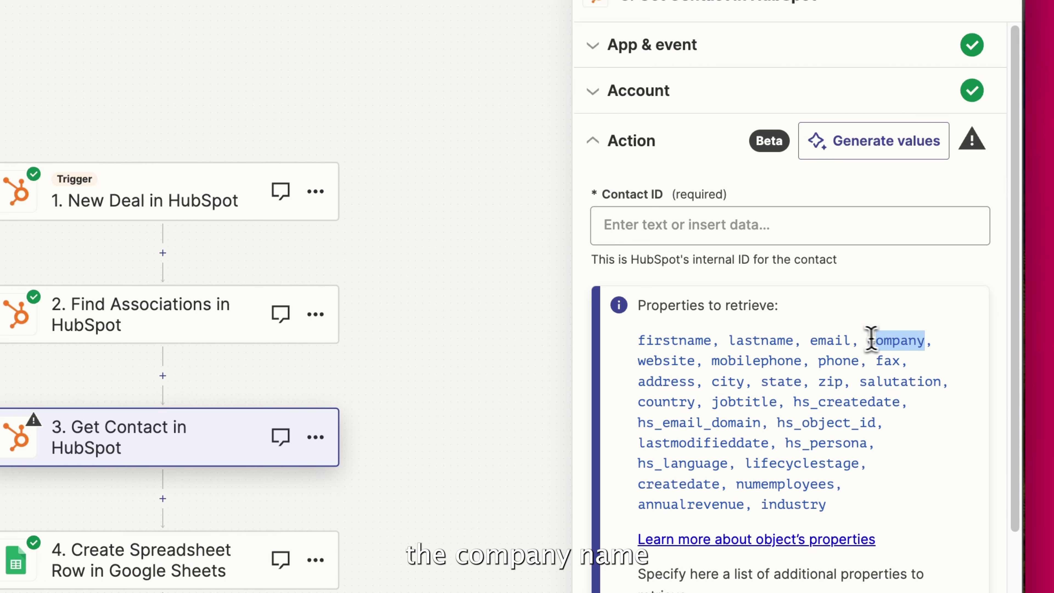
drag(871, 339, 869, 344)
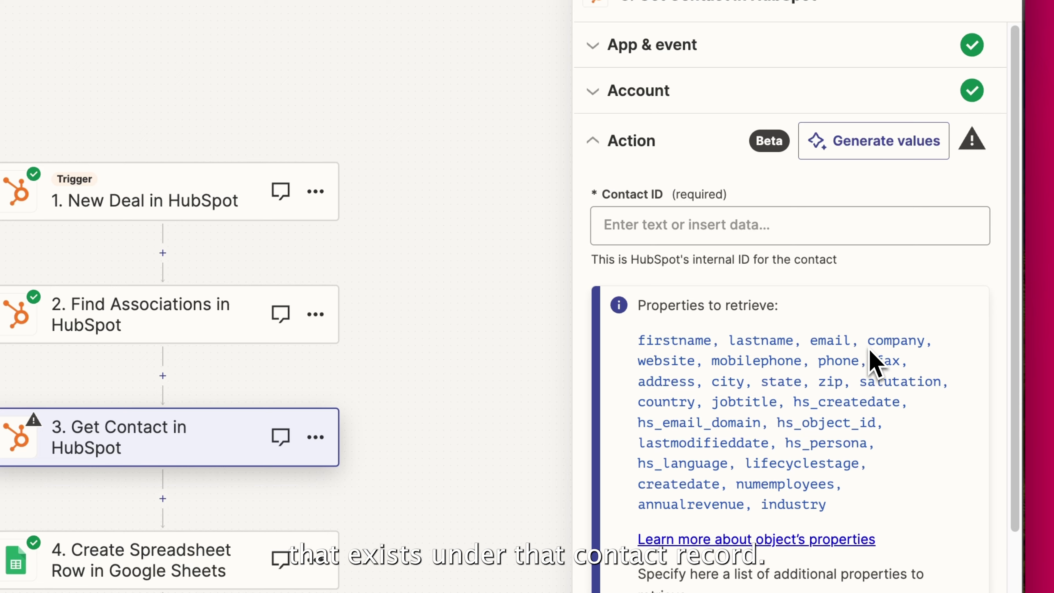
click(924, 341)
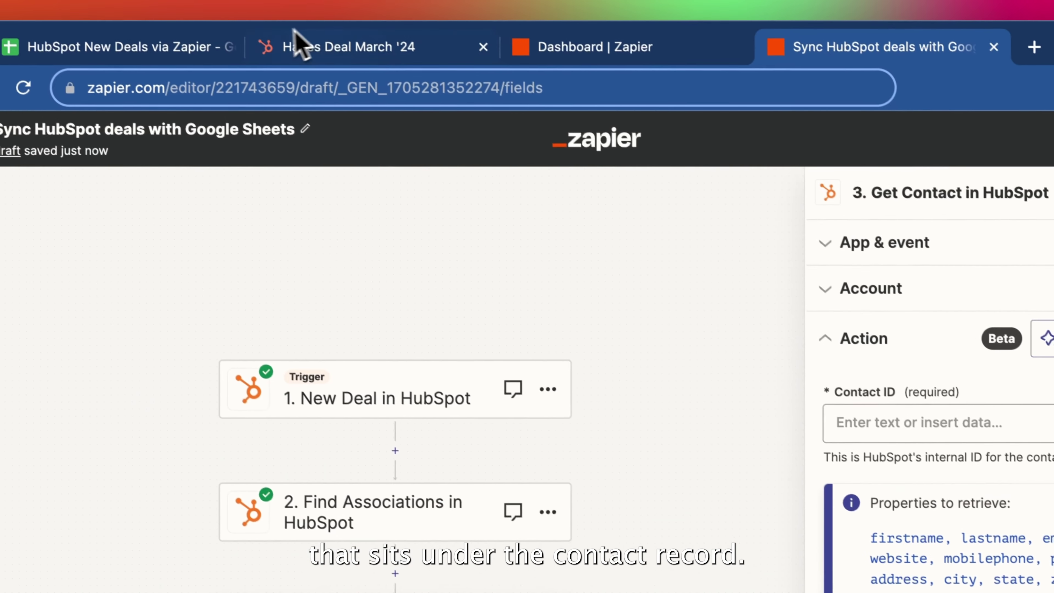
- Switch to the deal in HubSpot, open its associated contact record and look over the contact's details
click(342, 55)
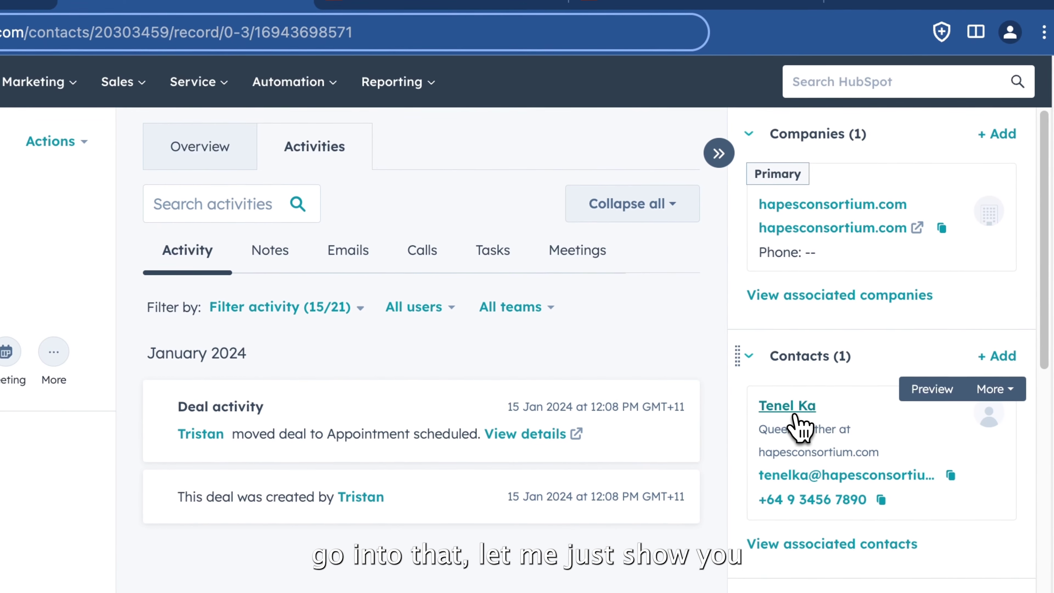
click(792, 407)
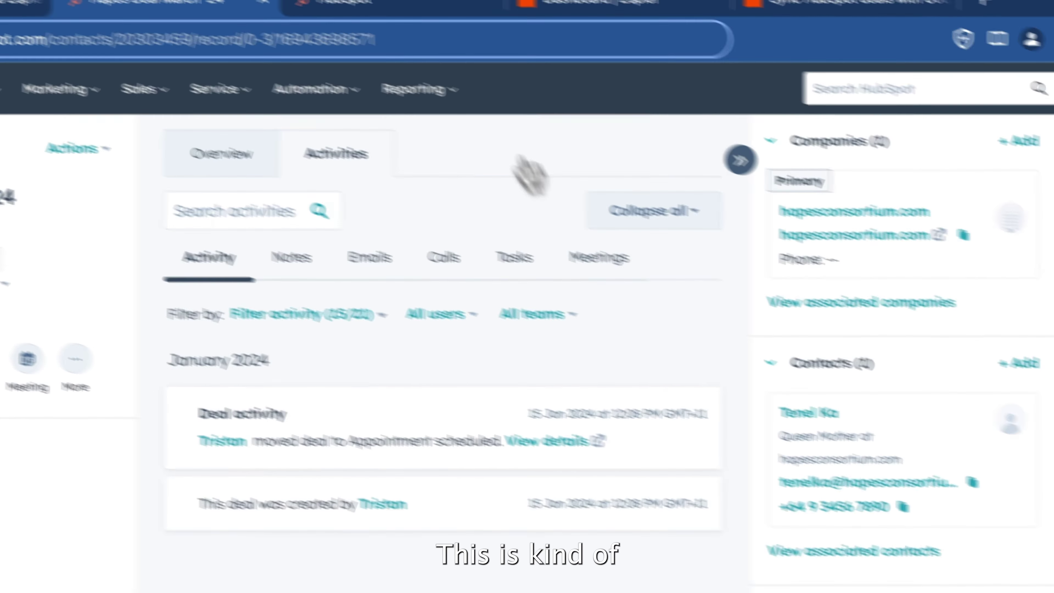
click(566, 57)
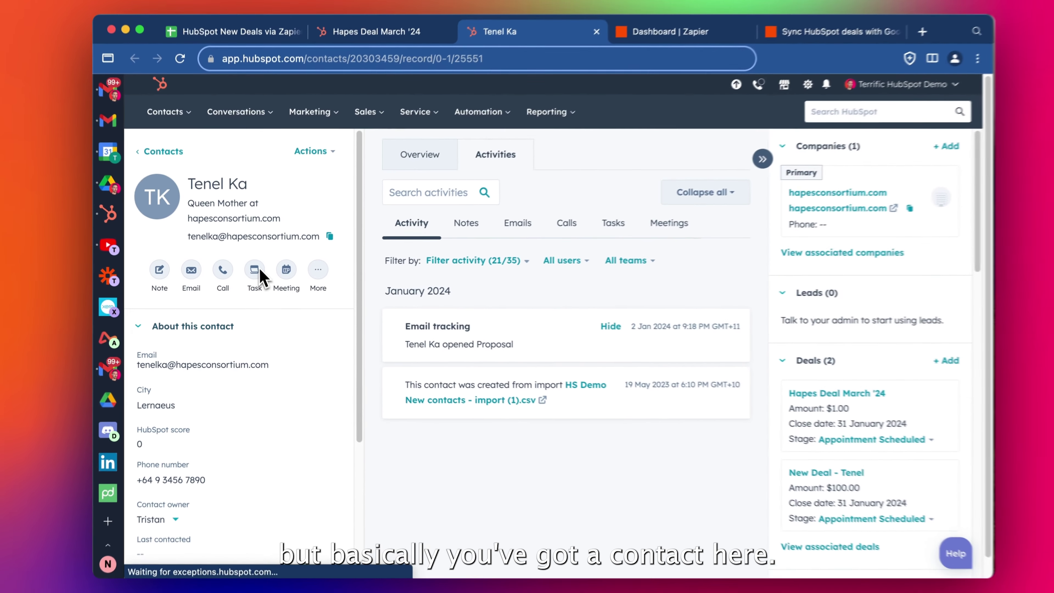
scroll(200, 273, down, 1)
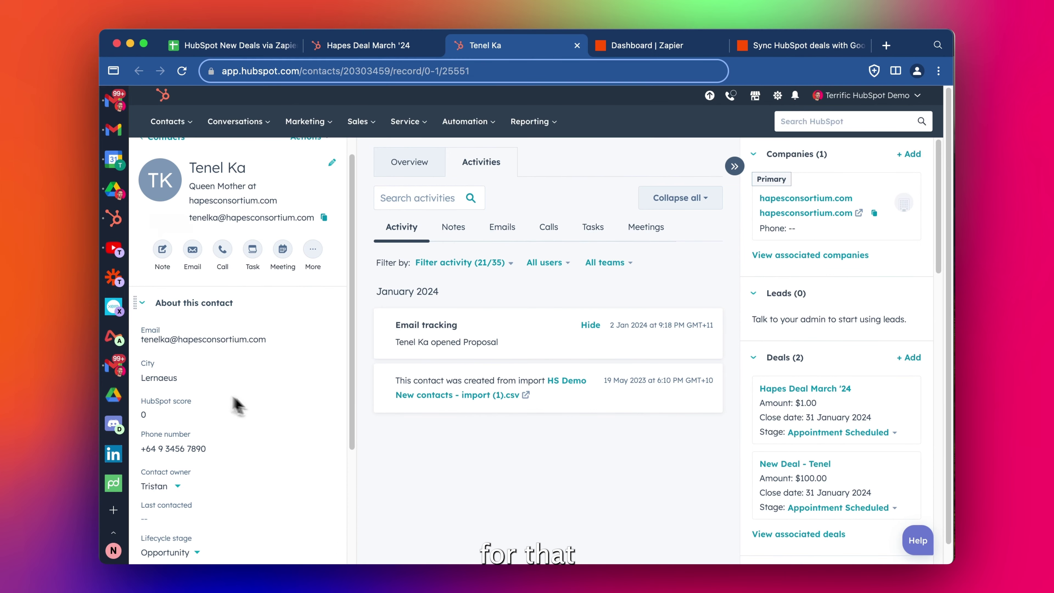
- Search all of the contact's properties for "company" and inspect the Company name value
scroll(235, 394, down, 4)
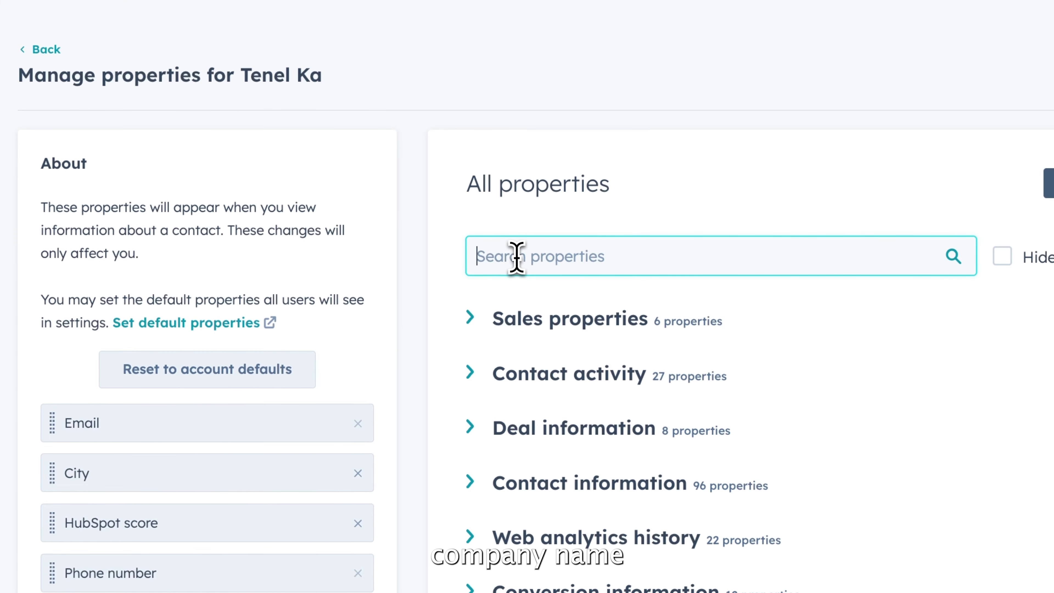
text(c)
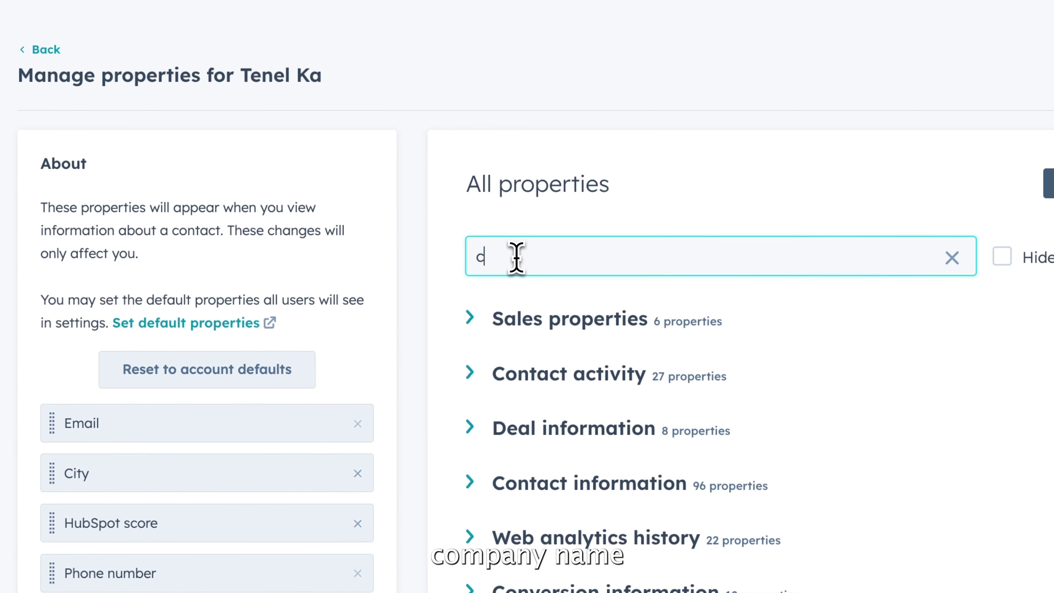
text(ompany)
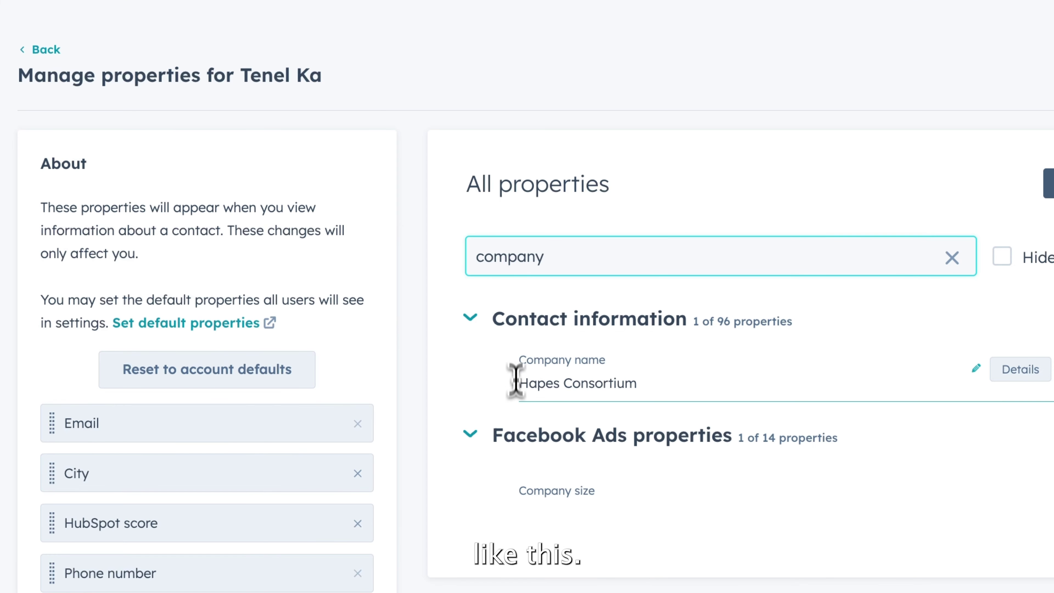
click(548, 388)
click(635, 384)
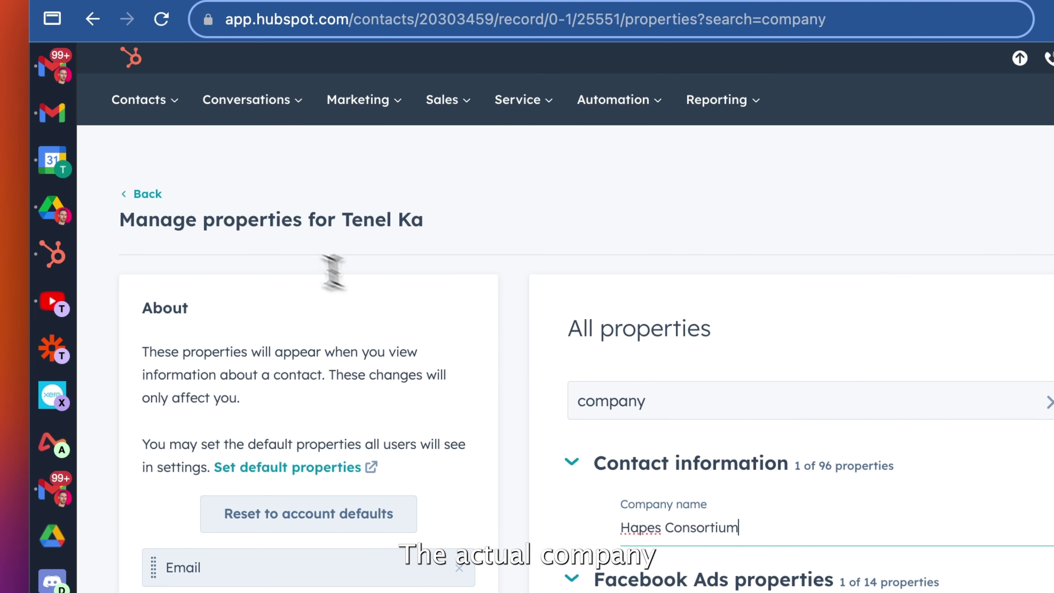
- Open the contact's primary company record to check its name, and switch back to the Zap editor
click(148, 194)
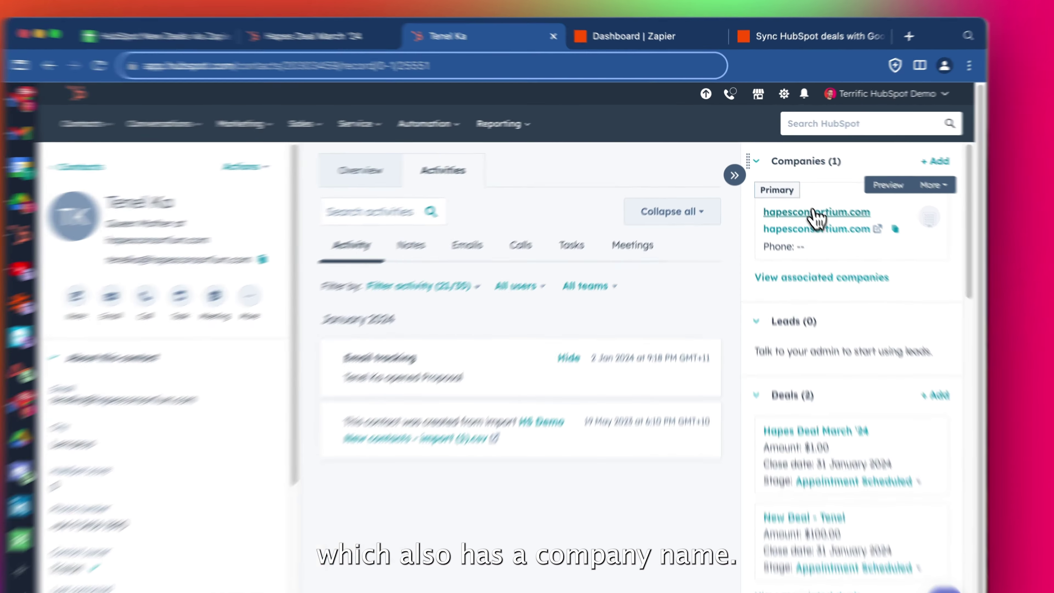
click(804, 199)
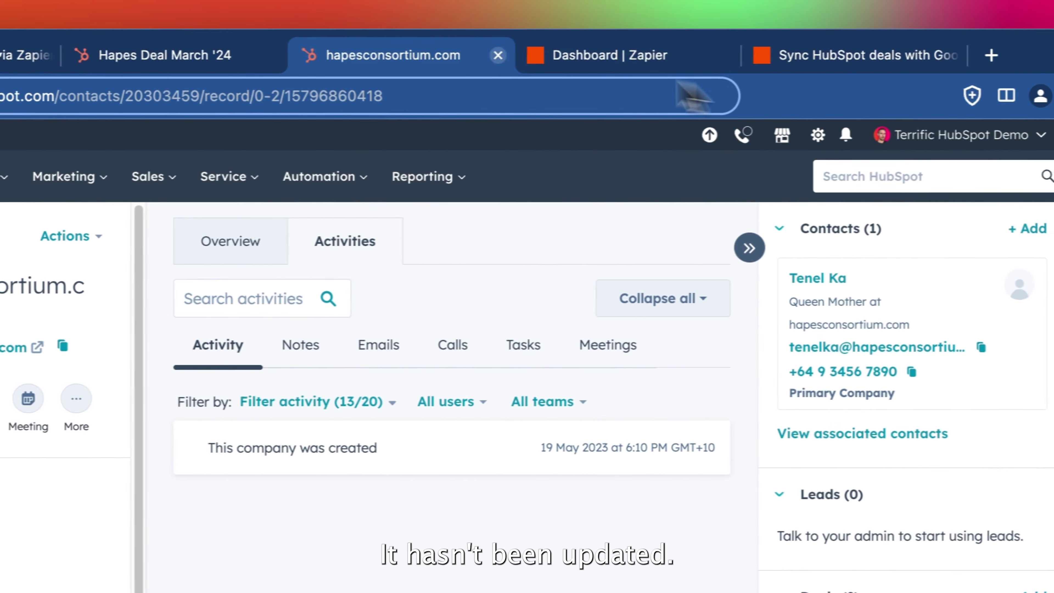
click(751, 56)
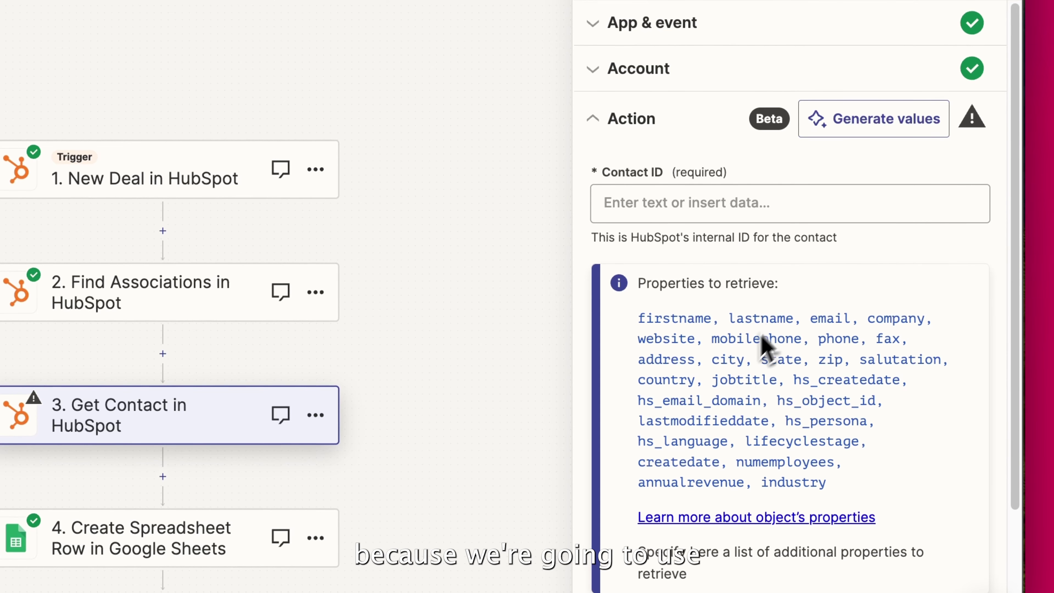
- Review the properties to retrieve and map the Get Contact step's Contact ID to Deal To Contact from the Find Associations step
scroll(703, 397, down, 2)
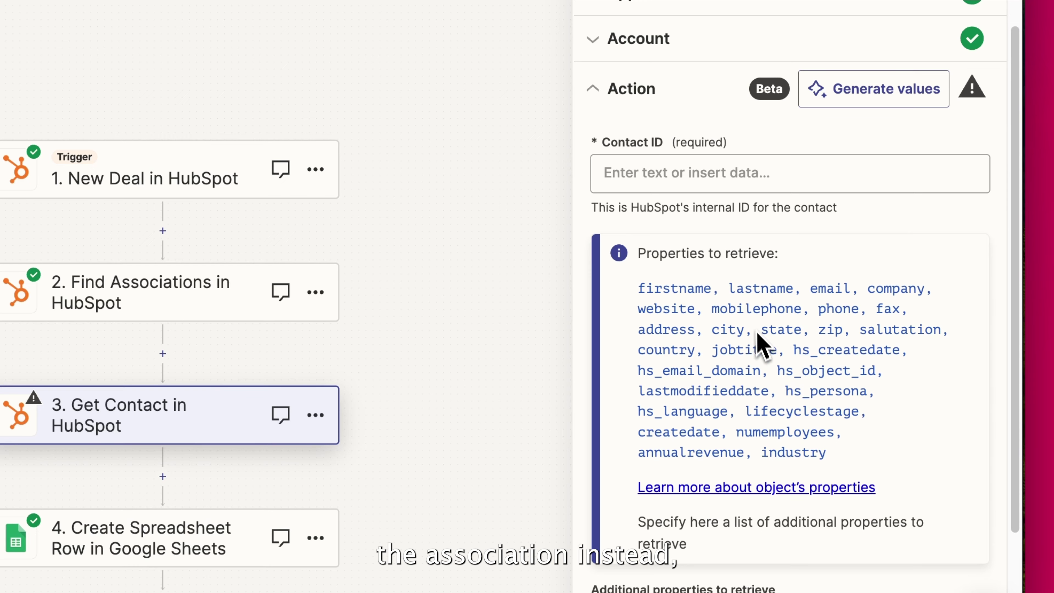
scroll(759, 344, down, 4)
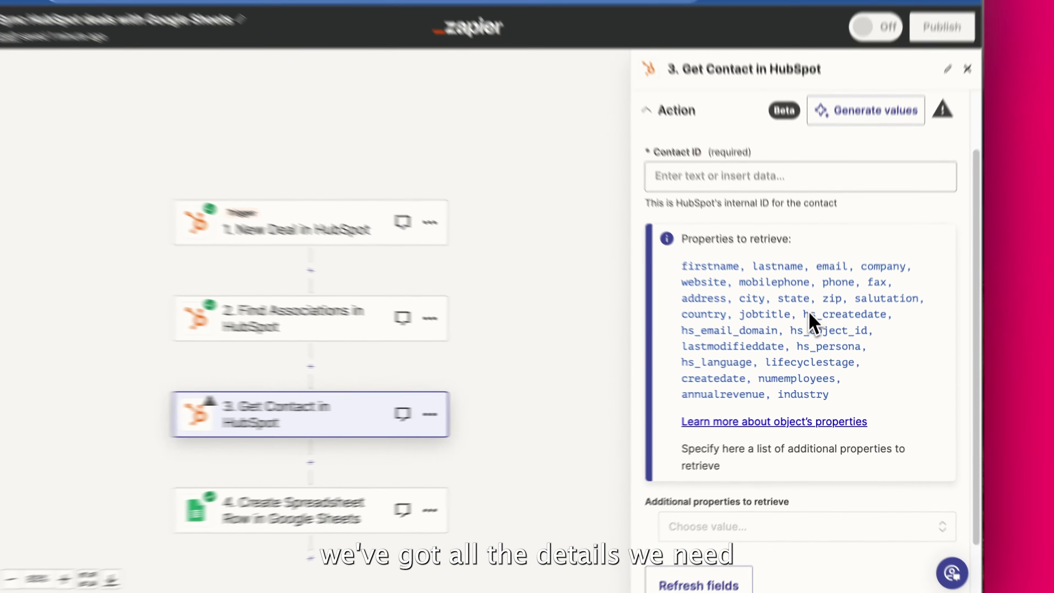
scroll(797, 288, down, 5)
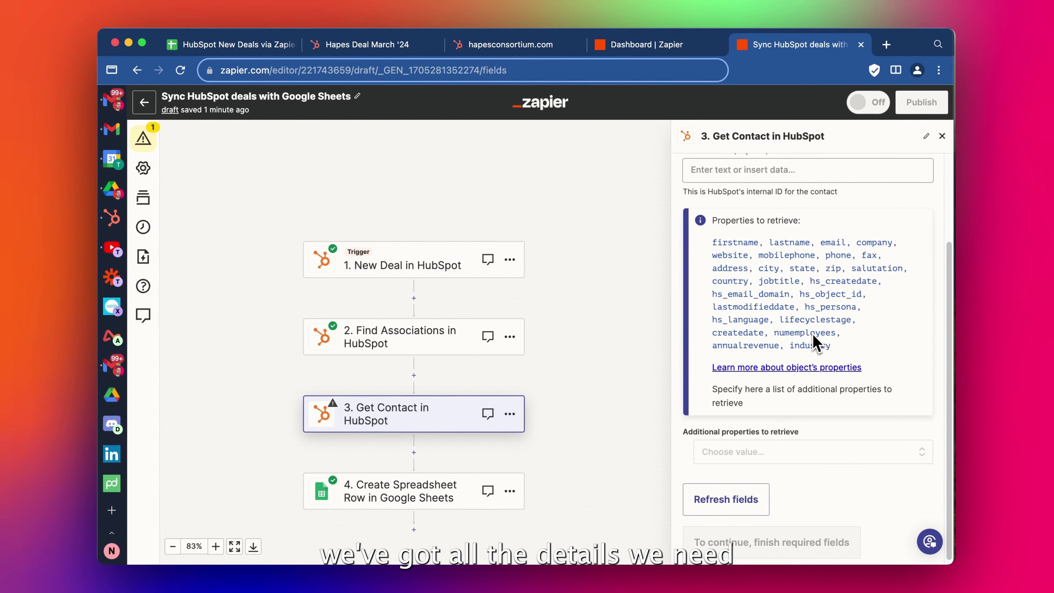
scroll(785, 263, up, 5)
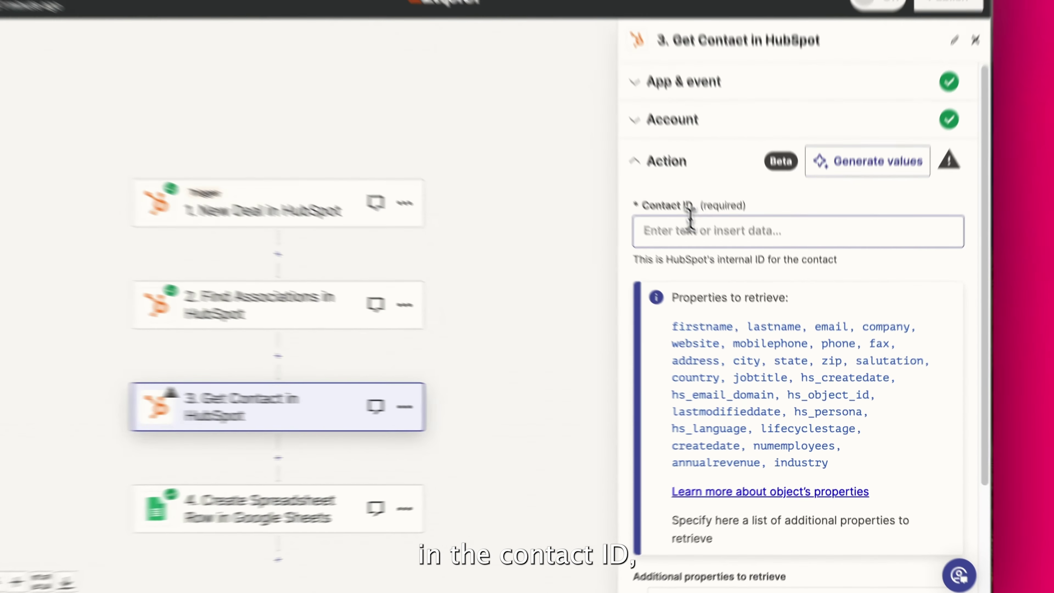
click(747, 282)
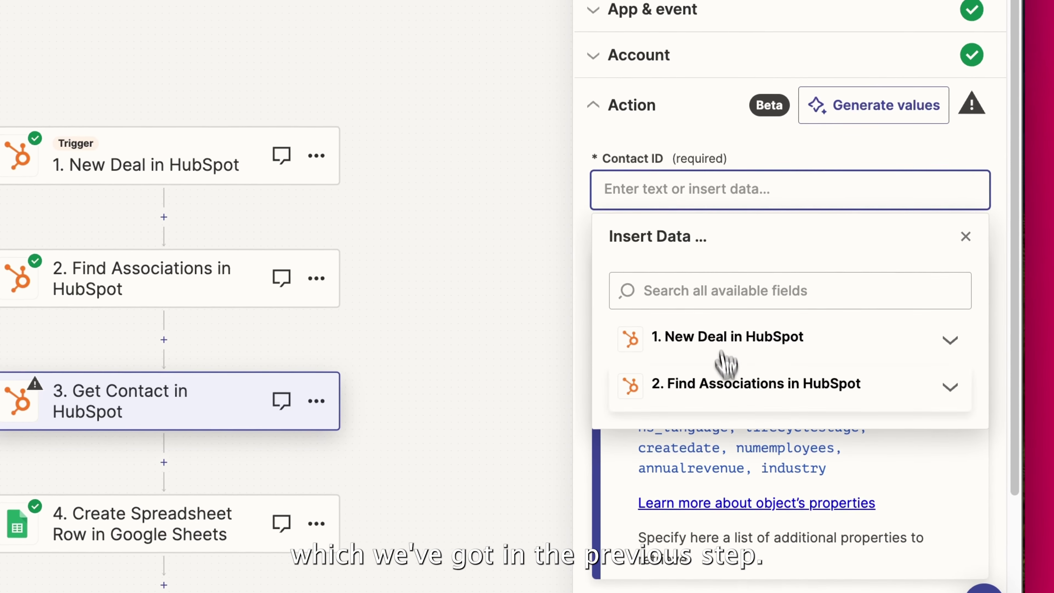
click(767, 407)
scroll(731, 403, down, 4)
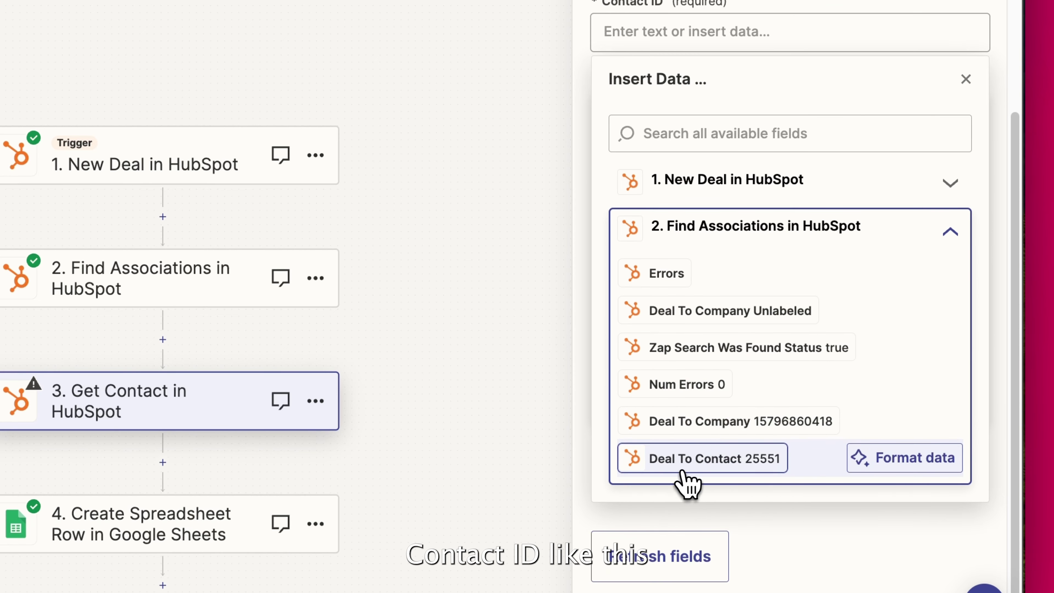
click(739, 459)
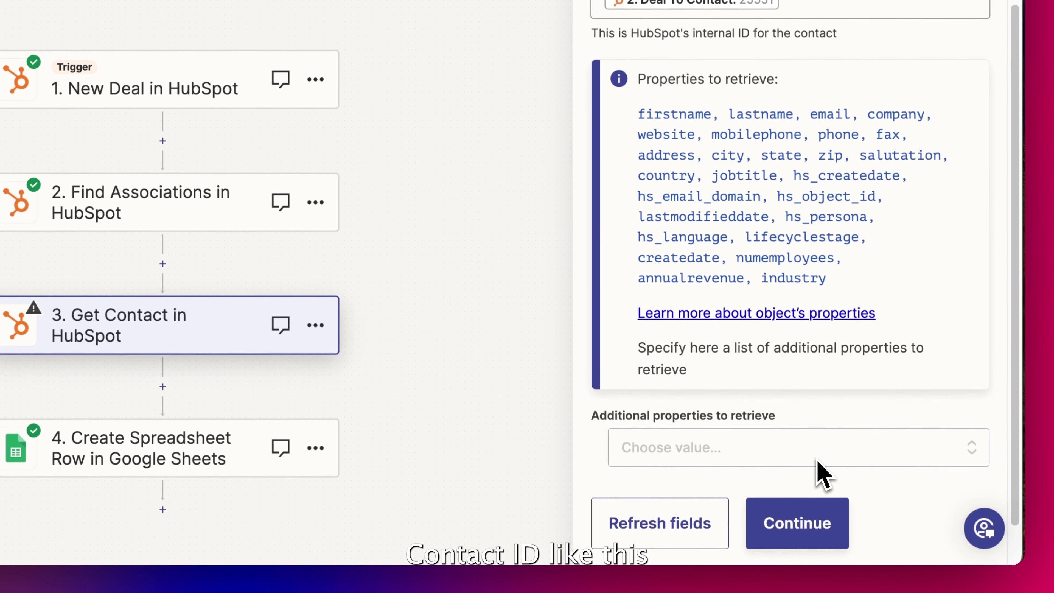
- Test the Get Contact step, review the returned contact data and continue to the Create Spreadsheet Row step
click(814, 500)
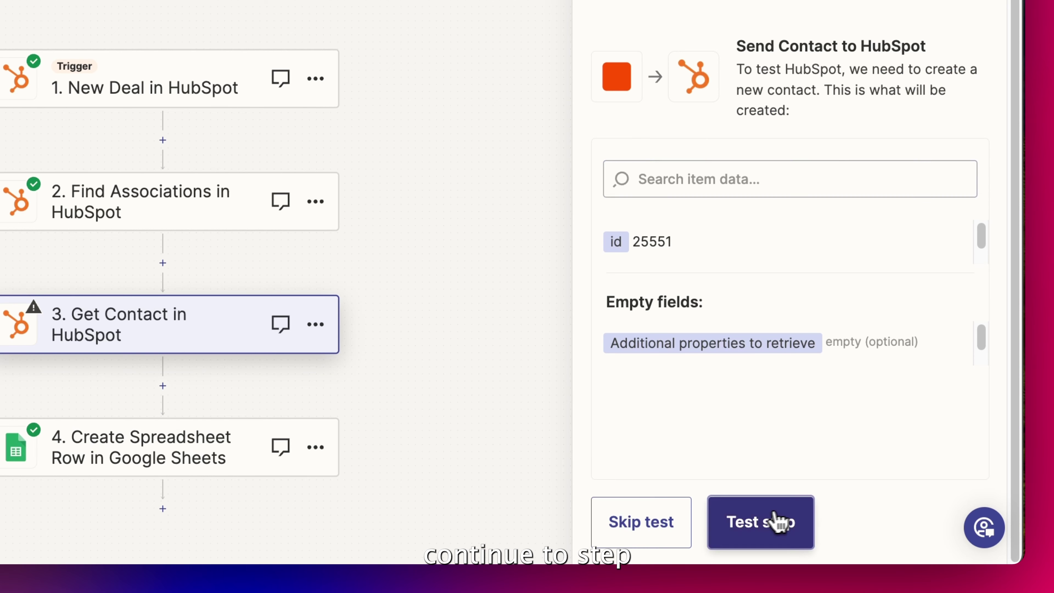
click(775, 512)
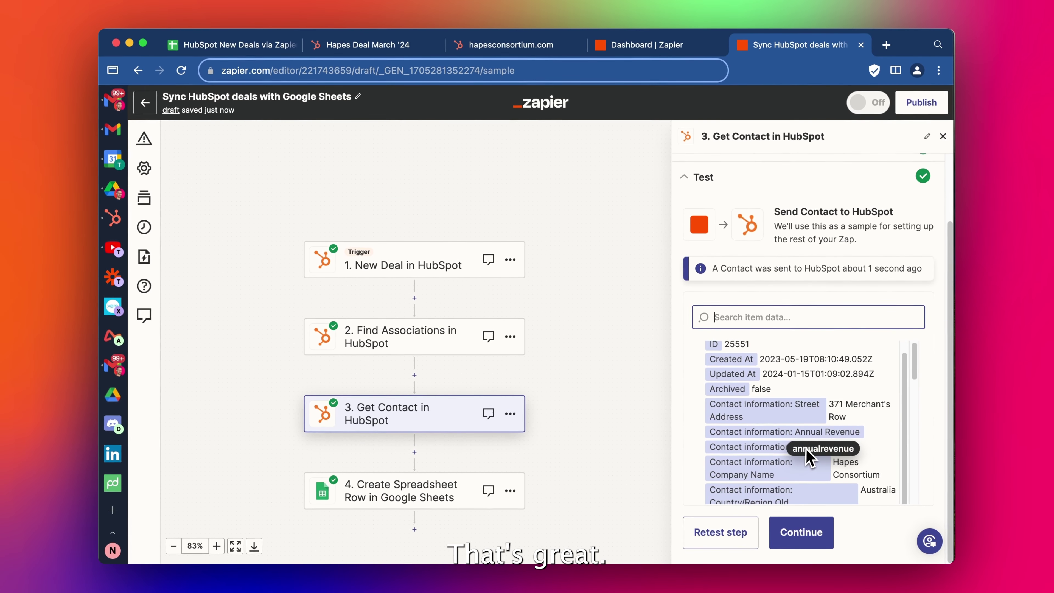
scroll(797, 438, down, 2)
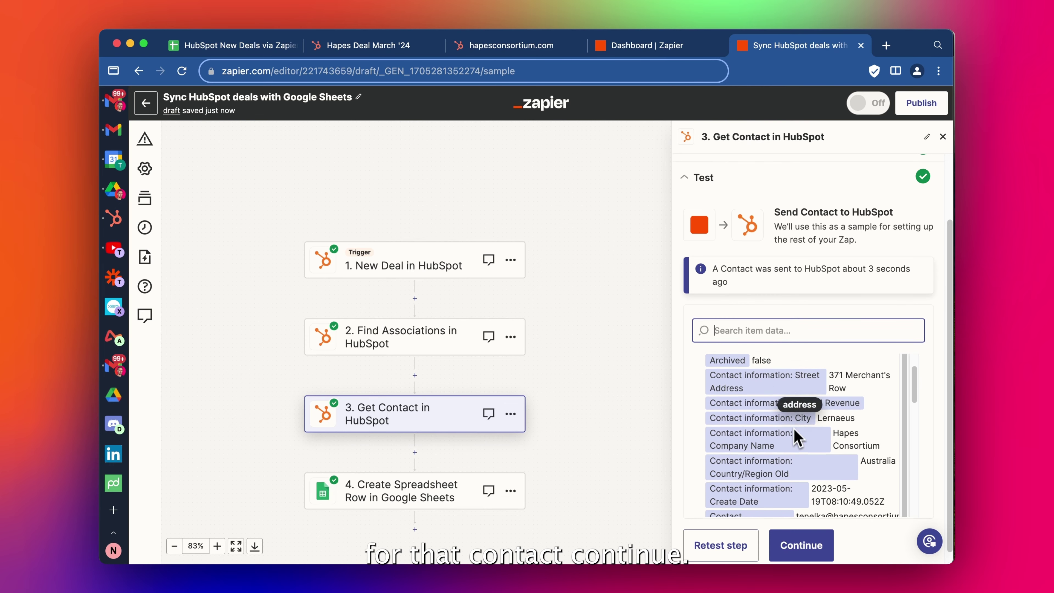
scroll(797, 438, down, 2)
click(801, 545)
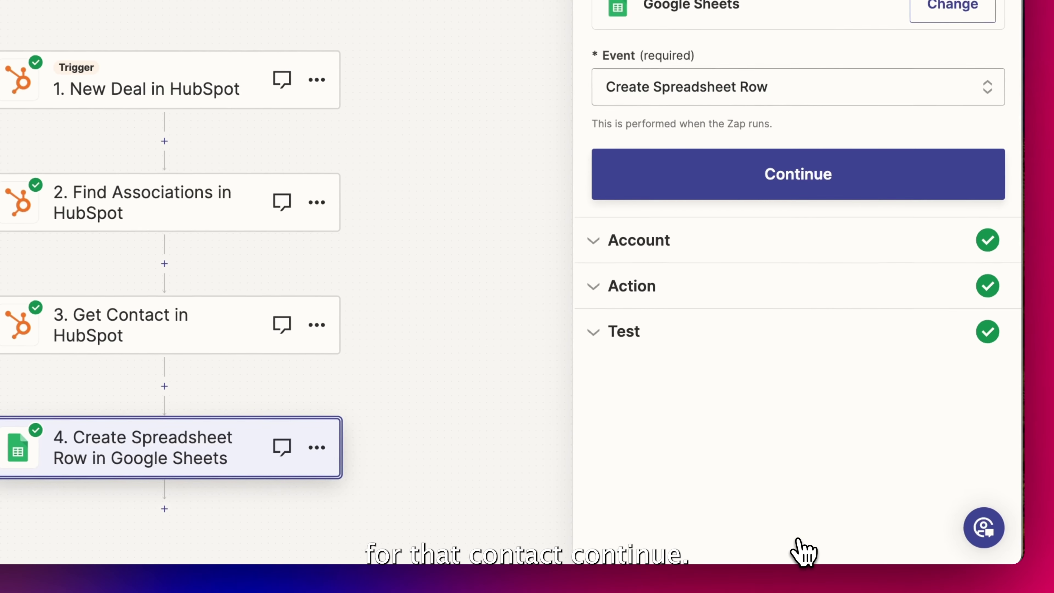
- Insert a HubSpot action between the Get Contact and Create Spreadsheet Row steps of the Zap
click(164, 386)
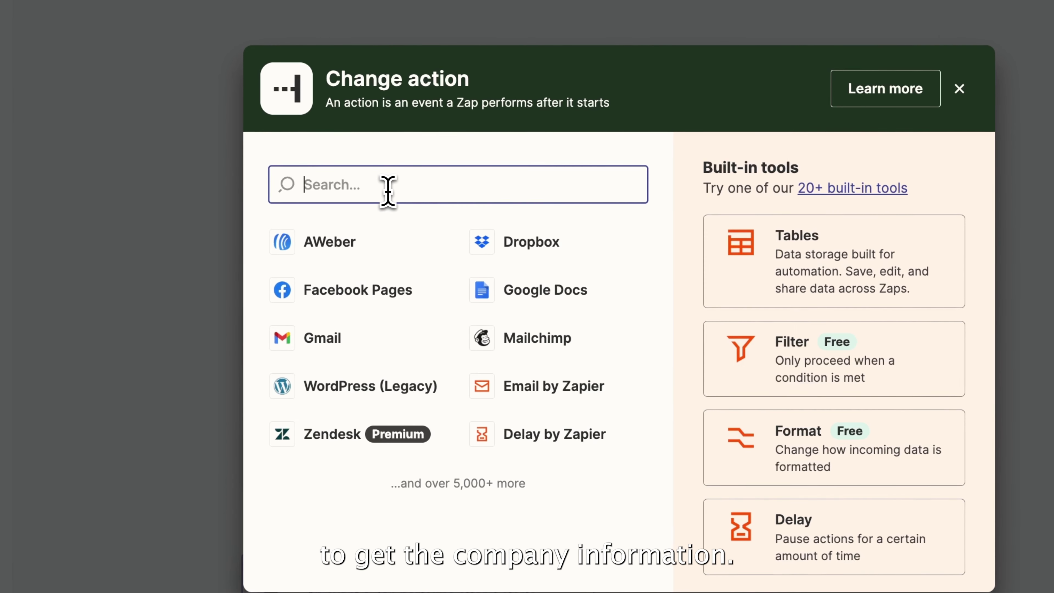
text(hubs)
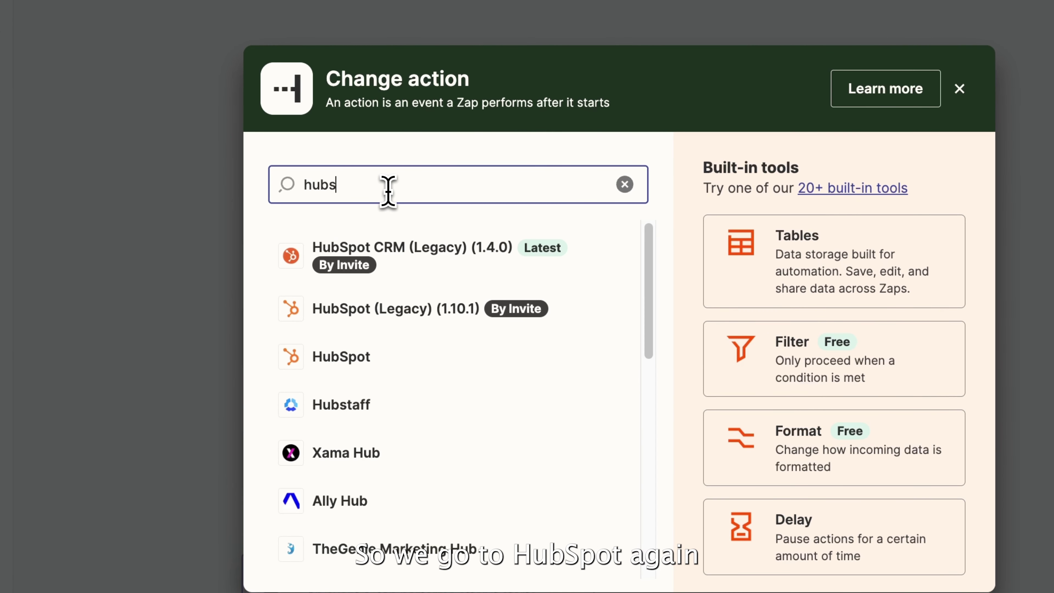
click(334, 350)
- Set the new HubSpot step's event to Get Company and continue past the account to its action setup
click(701, 200)
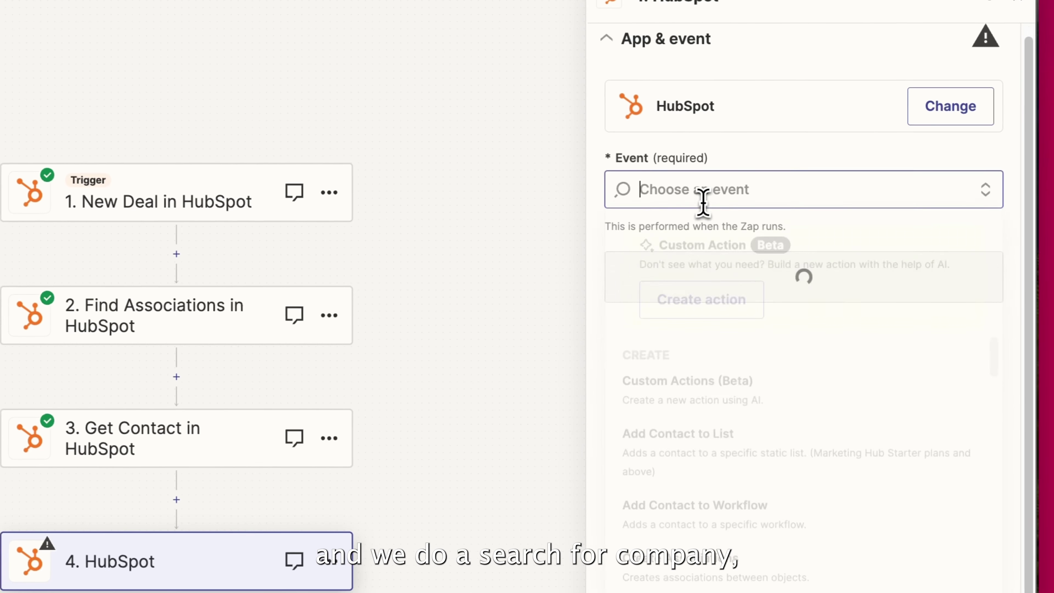
text(comp)
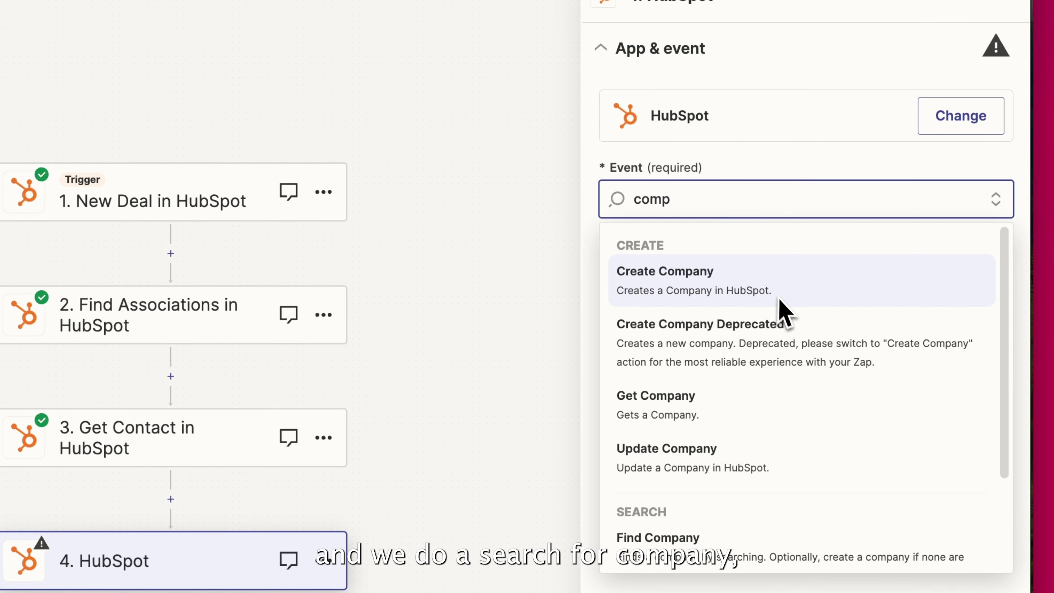
click(706, 416)
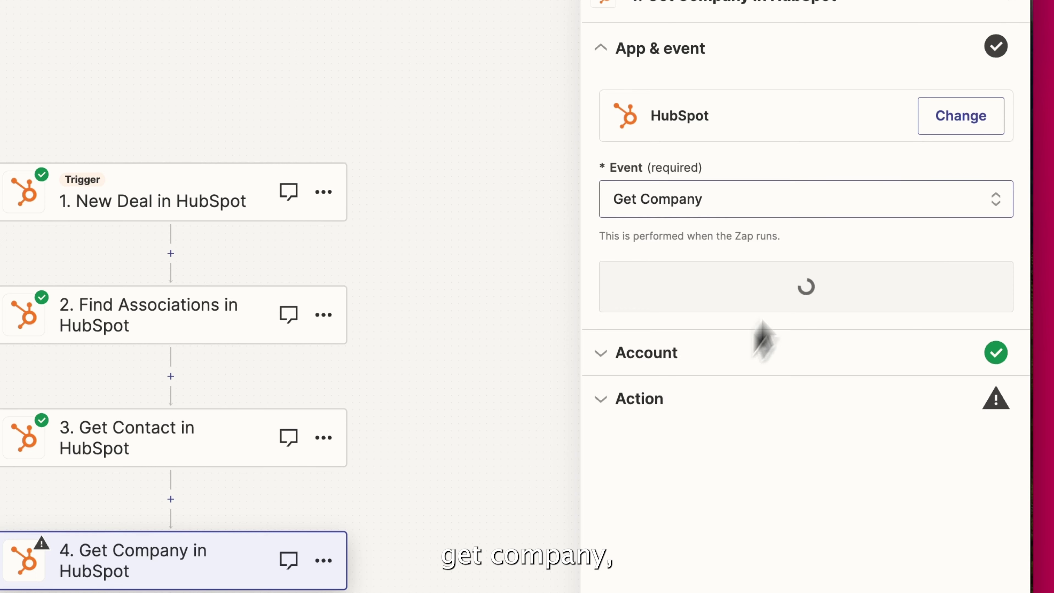
click(799, 306)
click(670, 318)
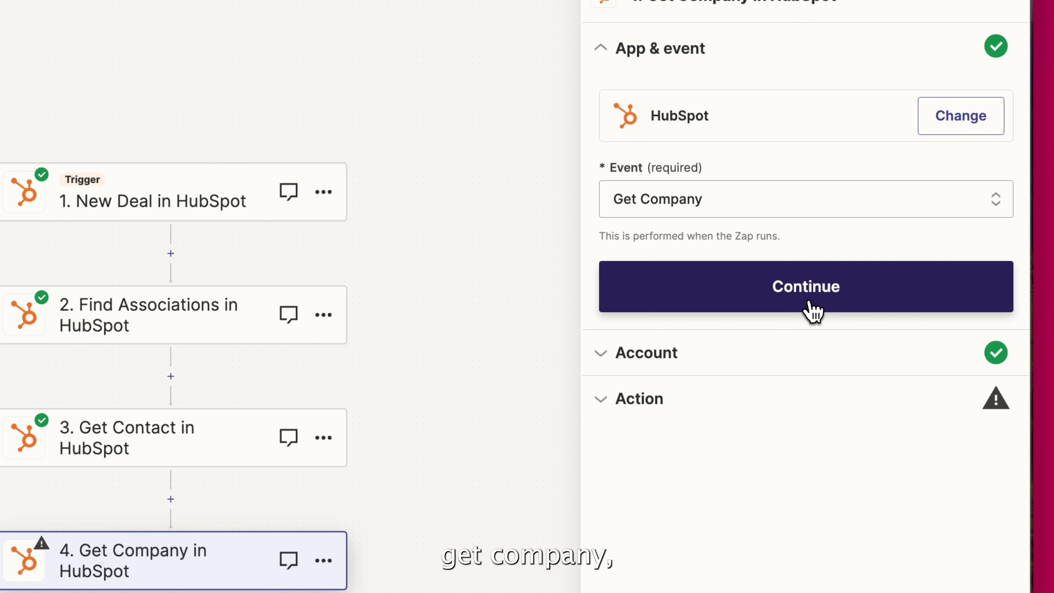
click(813, 311)
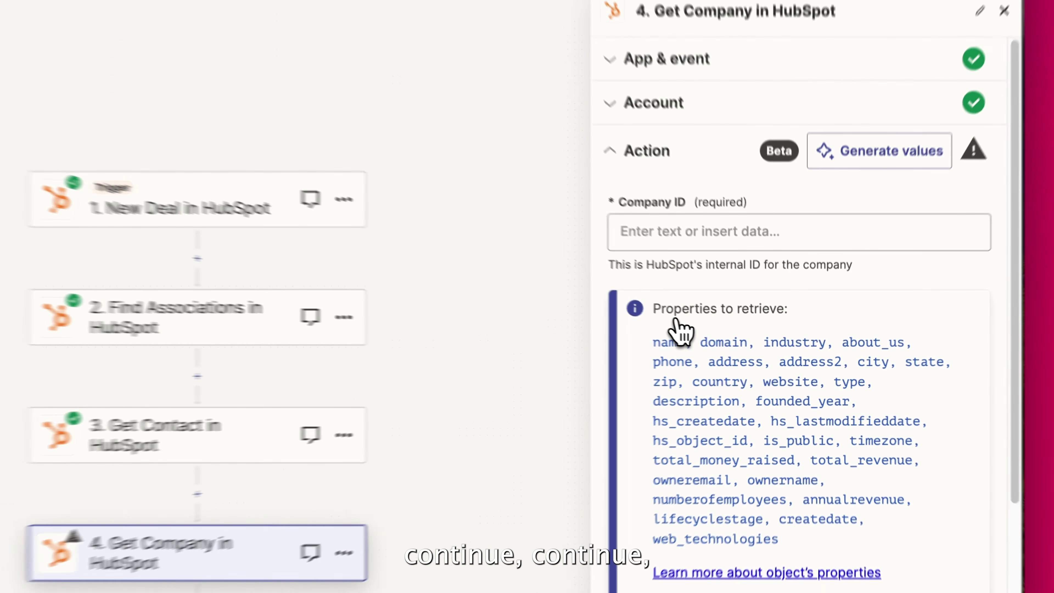